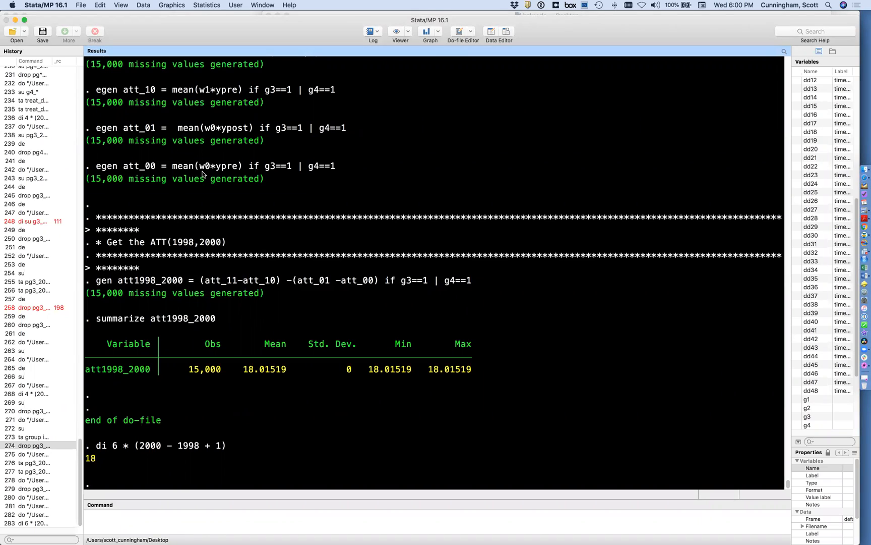
Check the te3 mean in baker.do, return to Stata and display the result of 6 * (2000 - 1998 + 1).
{"action": "left_click_drag", "start_coordinate": [156, 281], "coordinate": [134, 281]}
{"action": "key", "text": "super+Tab"}
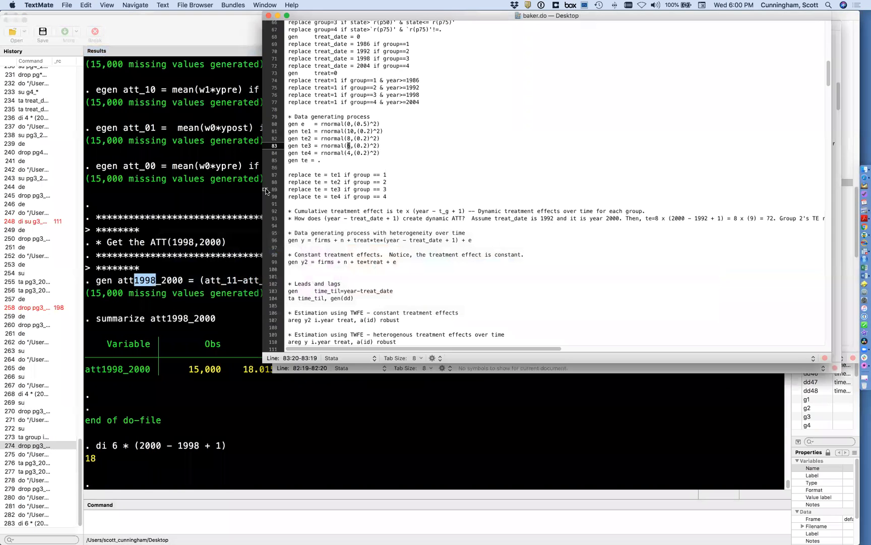
{"action": "left_click", "coordinate": [351, 146]}
{"action": "left_click", "coordinate": [121, 230]}
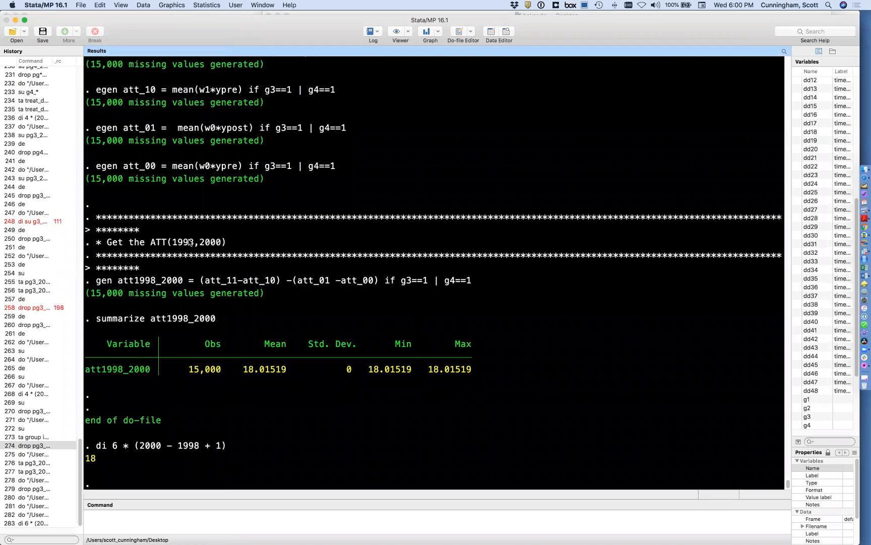
{"action": "type", "text": "di 6"}
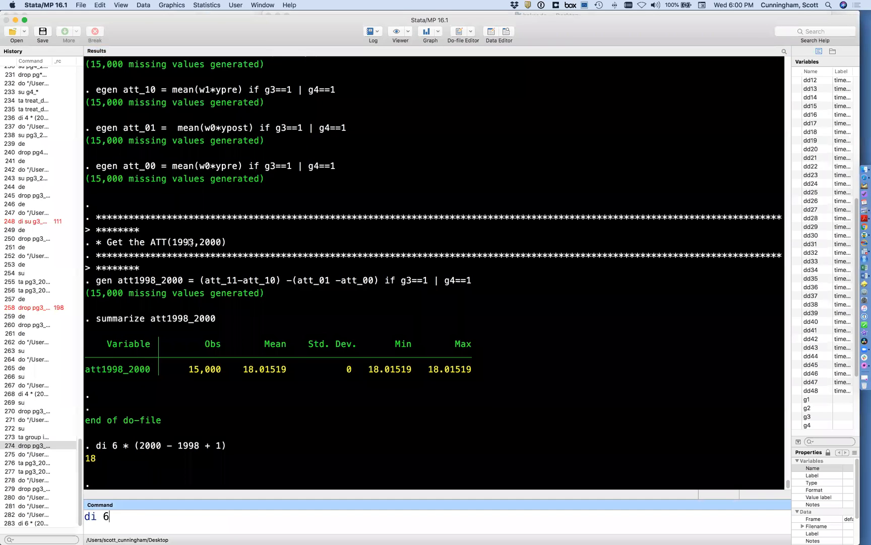
{"action": "type", "text": " * (2000 - 1998 + 1)"}
{"action": "key", "text": "Return"}
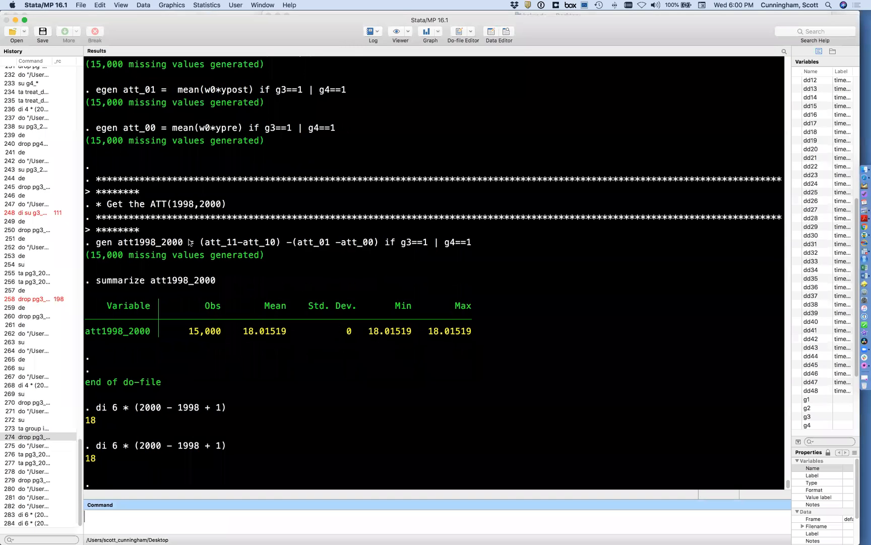
Describe the dataset, drop the variables pg3_2000 through w0 plus att*, and describe the dataset again.
{"action": "type", "text": "de"}
{"action": "key", "text": "Return"}
{"action": "type", "text": "drop"}
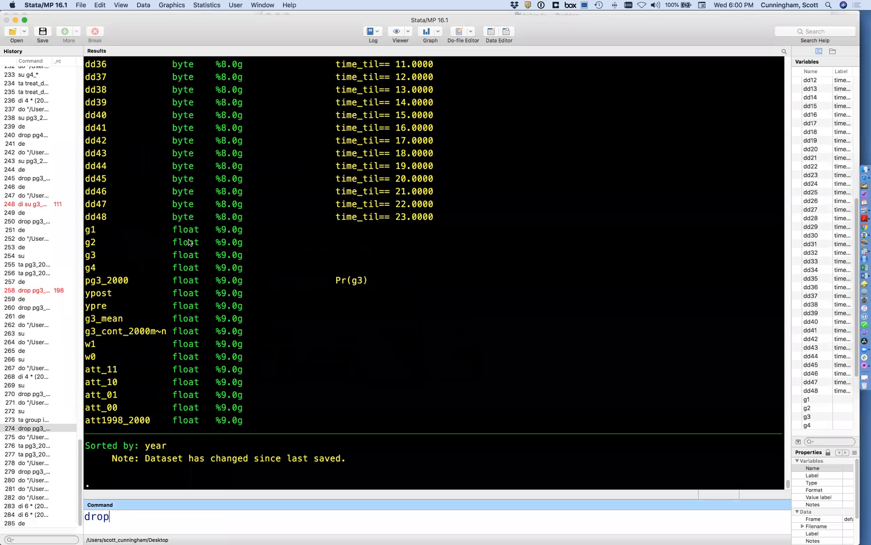
{"action": "type", "text": " pg3_2000 "}
{"action": "type", "text": "- att"}
{"action": "key", "text": "BackSpace"}
{"action": "key", "text": "BackSpace"}
{"action": "key", "text": "BackSpace"}
{"action": "key", "text": "BackSpace"}
{"action": "key", "text": "BackSpace"}
{"action": "type", "text": "- 2"}
{"action": "key", "text": "BackSpace"}
{"action": "type", "text": "w0"}
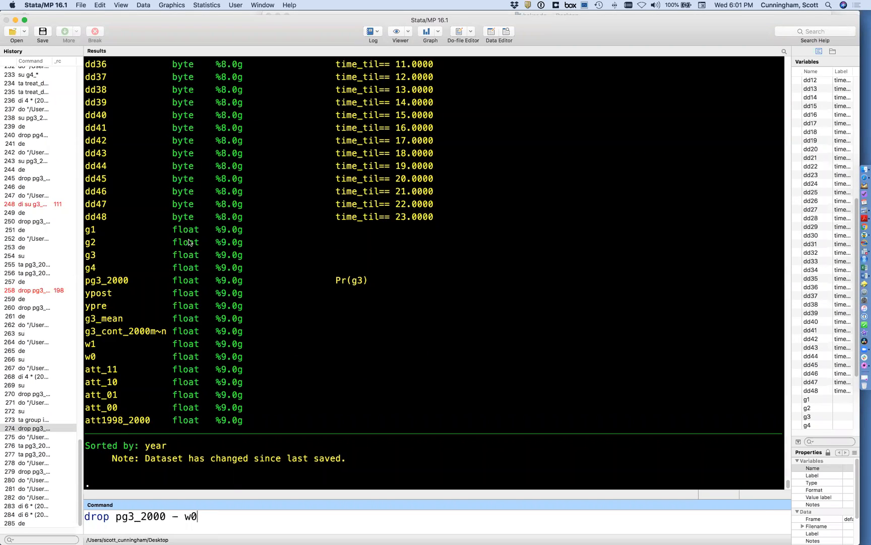
{"action": "type", "text": " att*"}
{"action": "key", "text": "Return"}
{"action": "type", "text": "de"}
{"action": "key", "text": "Return"}
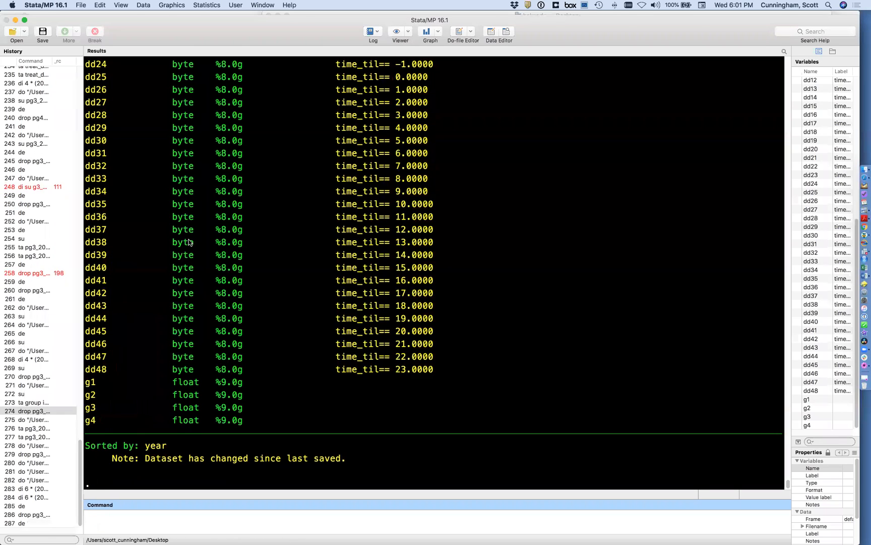
Switch to baker.do in TextMate and examine the logit template's group placeholder, sample conditions and predict line under ATT(1998,2000).
{"action": "key", "text": "super+Tab"}
{"action": "scroll", "coordinate": [407, 190], "scroll_direction": "down", "scroll_amount": 20}
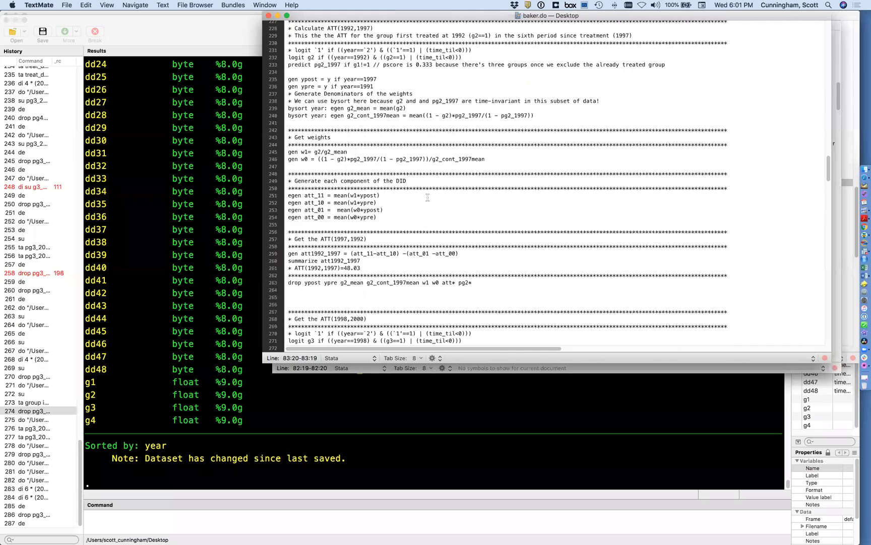
{"action": "scroll", "coordinate": [428, 198], "scroll_direction": "down", "scroll_amount": 5}
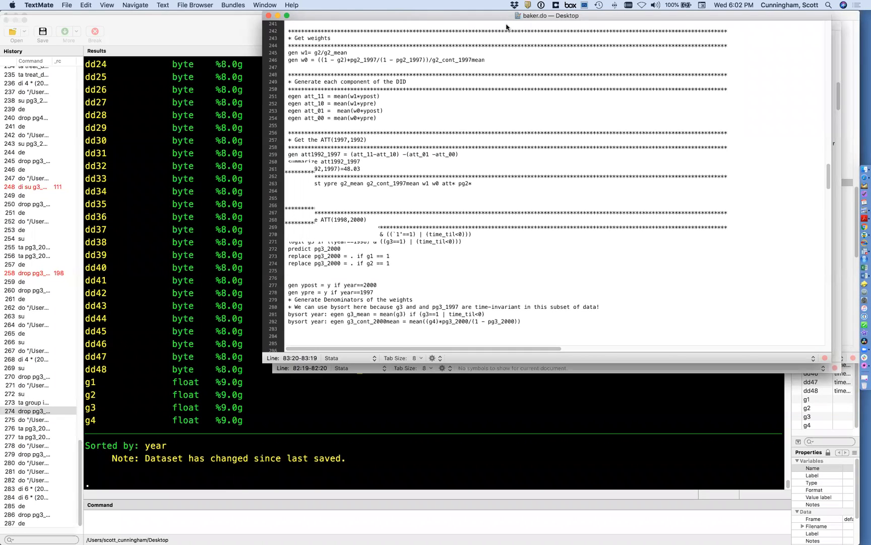
{"action": "left_click", "coordinate": [472, 103]}
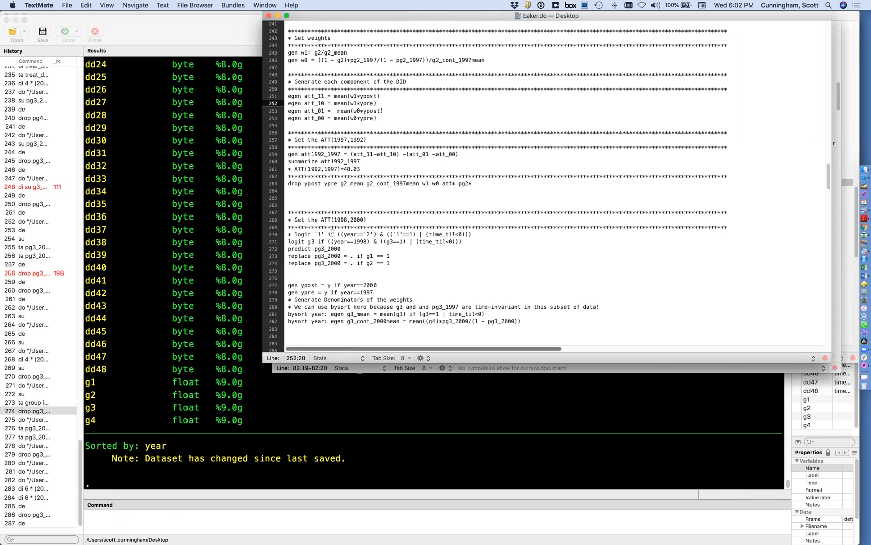
{"action": "left_click_drag", "start_coordinate": [325, 234], "coordinate": [314, 235]}
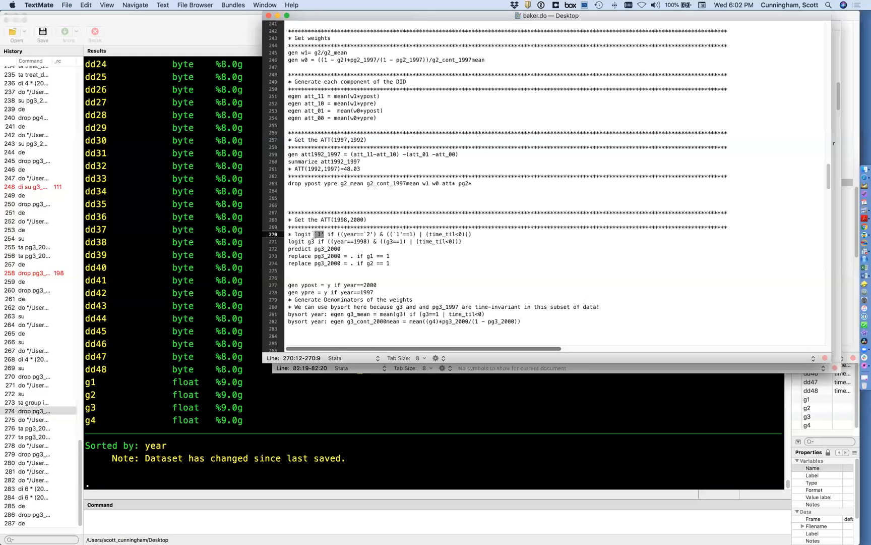
{"action": "double_click", "coordinate": [305, 248]}
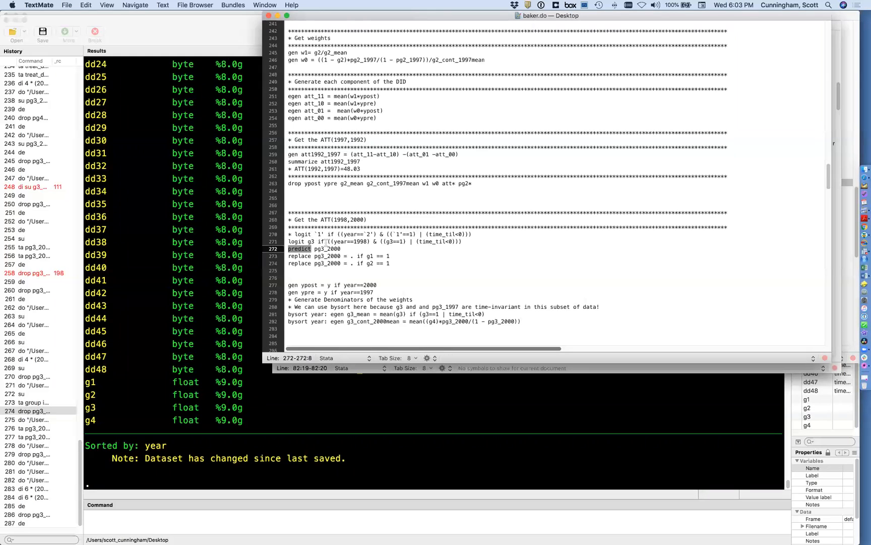
{"action": "left_click_drag", "start_coordinate": [344, 233], "coordinate": [416, 233]}
{"action": "left_click", "coordinate": [392, 246]}
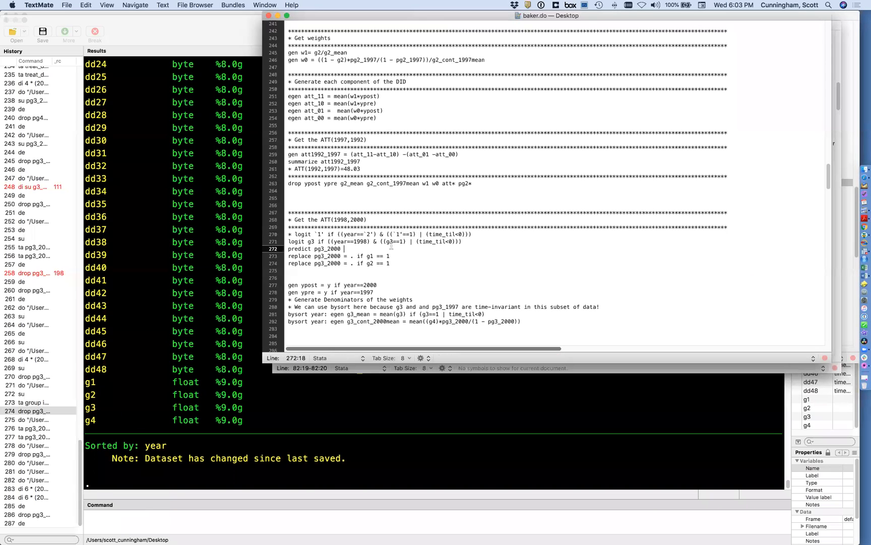
{"action": "double_click", "coordinate": [438, 233]}
{"action": "left_click_drag", "start_coordinate": [456, 235], "coordinate": [463, 235]}
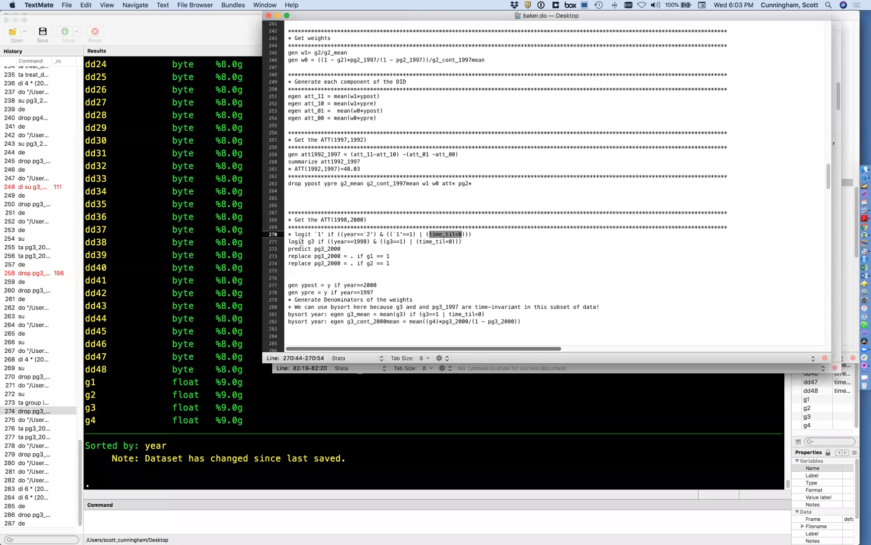
Run lines 269 to 274 of baker.do in Stata, from the g3 logit through the pg3_2000 replacements.
{"action": "left_click_drag", "start_coordinate": [300, 228], "coordinate": [301, 262]}
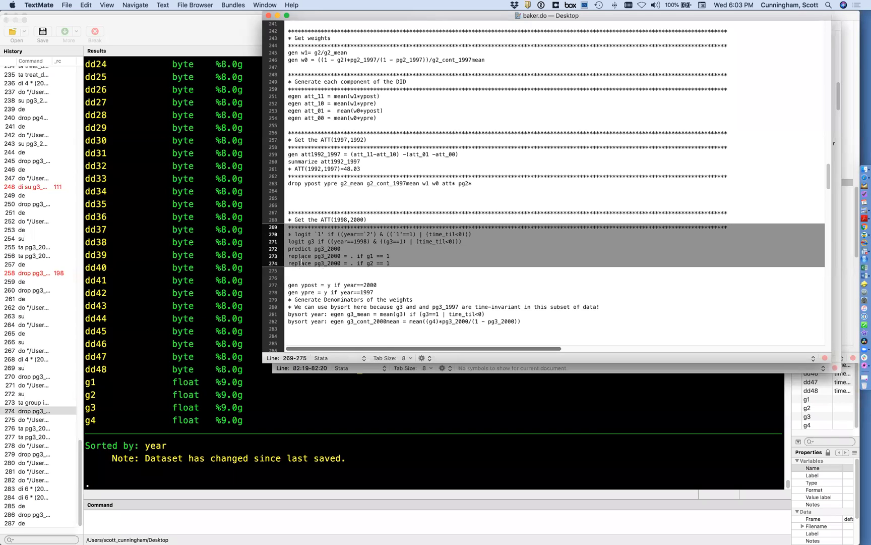
{"action": "key", "text": "super+shift+d"}
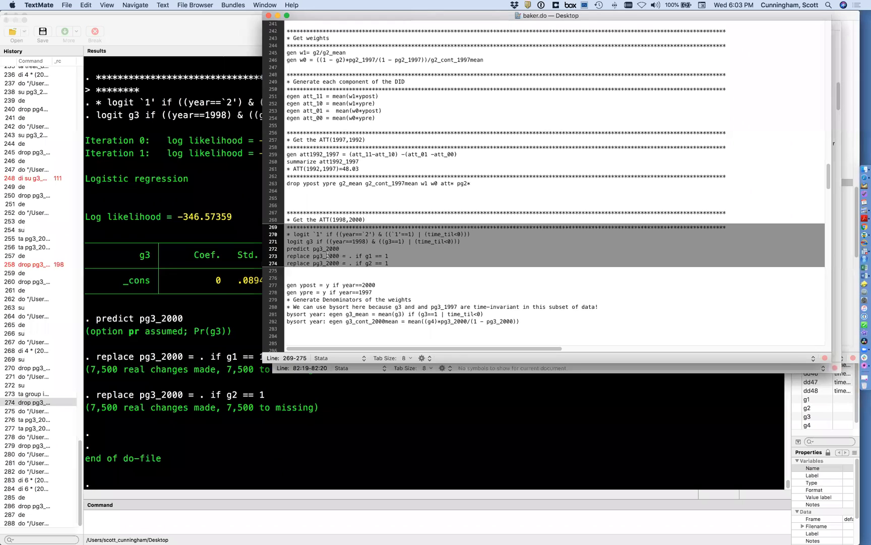
Run lines 277 to 304 of baker.do in Stata, from generating ypost through summarizing att1998_2000.
{"action": "scroll", "coordinate": [327, 256], "scroll_direction": "down", "scroll_amount": 2}
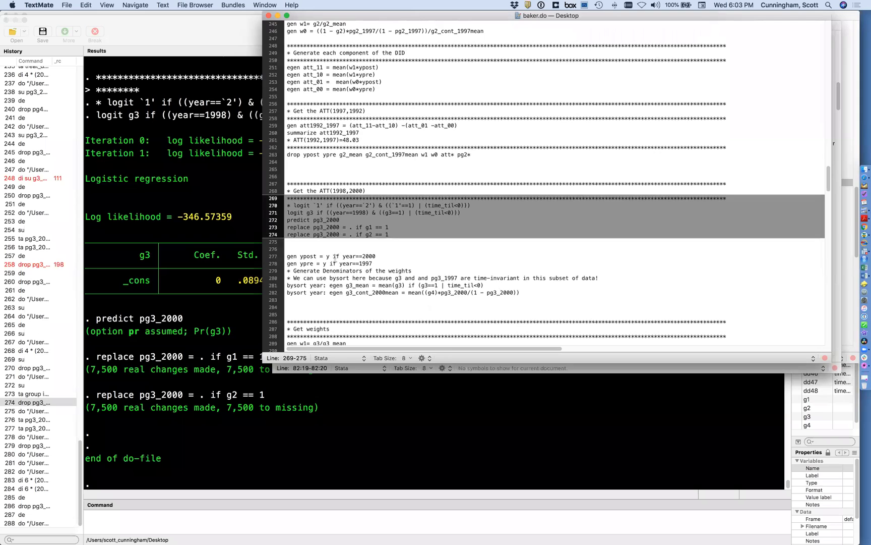
{"action": "triple_click", "coordinate": [334, 258]}
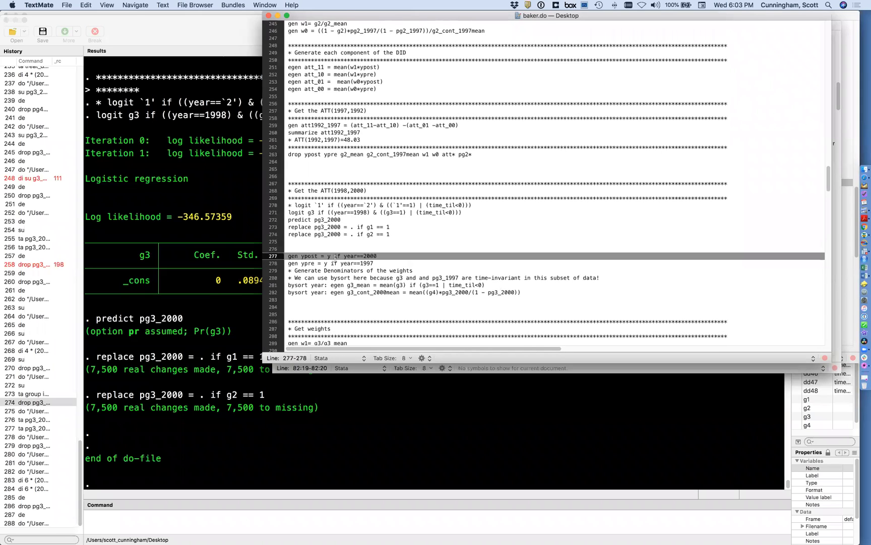
{"action": "key", "text": "shift+Down"}
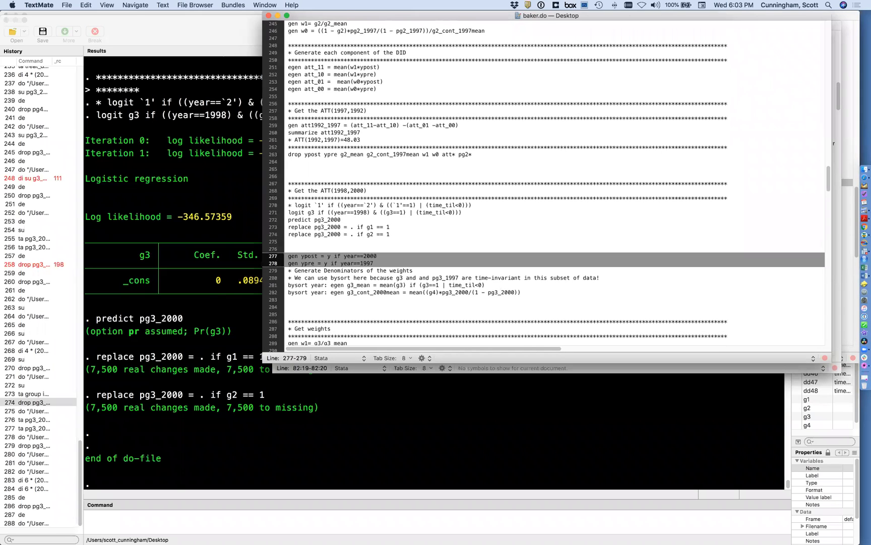
{"action": "key", "text": "shift+Down"}
{"action": "key", "text": "shift+Down"}
{"action": "key", "text": "shift+Down"}
{"action": "key", "text": "shift+Down"}
{"action": "key", "text": "shift+Down"}
{"action": "key", "text": "shift+Down"}
{"action": "key", "text": "shift+Down"}
{"action": "key", "text": "shift+Down"}
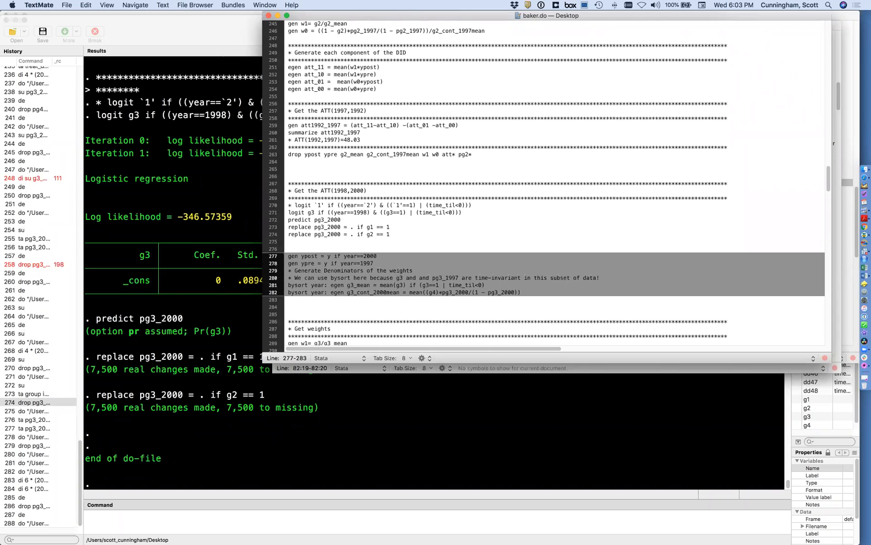
{"action": "key", "text": "shift+Down"}
{"action": "key", "text": "shift+Down"}
{"action": "key", "text": "shift+Down"}
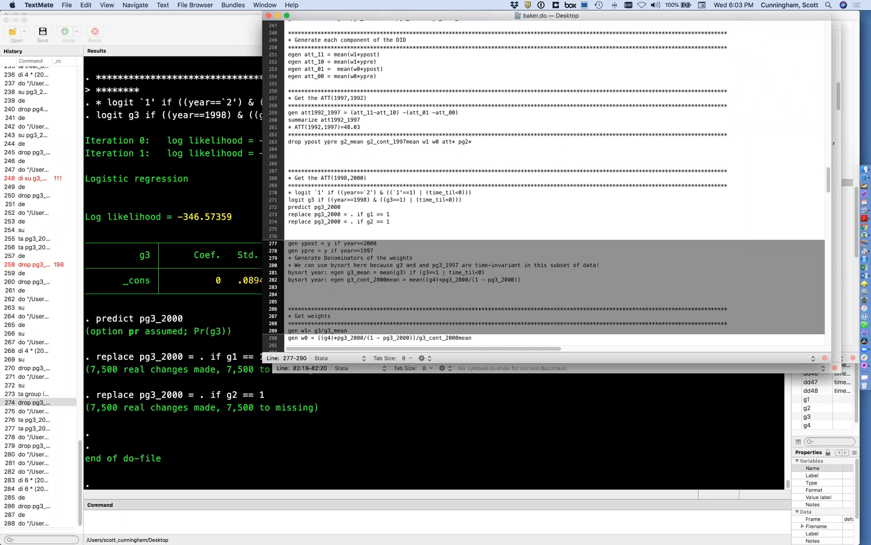
{"action": "key", "text": "shift+Down"}
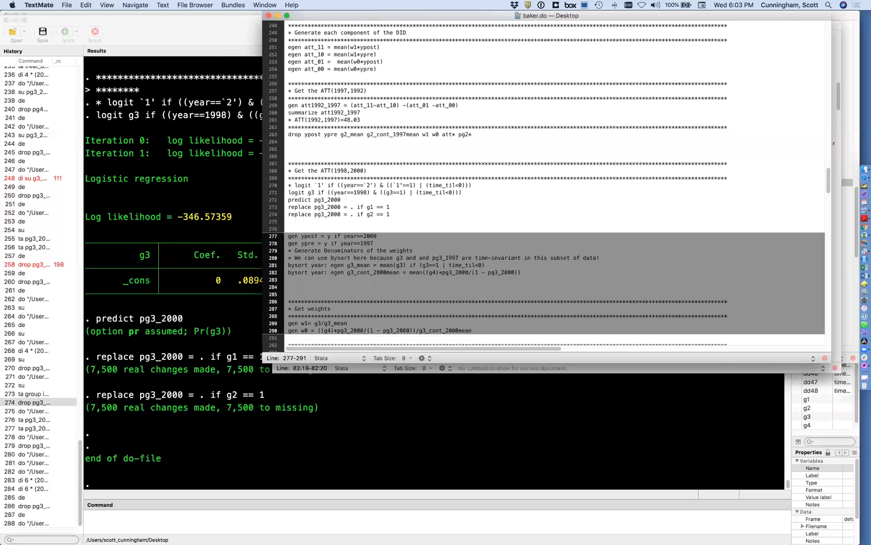
{"action": "key", "text": "shift+Down"}
{"action": "key", "text": "shift+Down"}
{"action": "key", "text": "shift+Down"}
{"action": "key", "text": "shift+Down"}
{"action": "key", "text": "shift+Down"}
{"action": "key", "text": "shift+Down"}
{"action": "key", "text": "shift+Down"}
{"action": "key", "text": "shift+Down"}
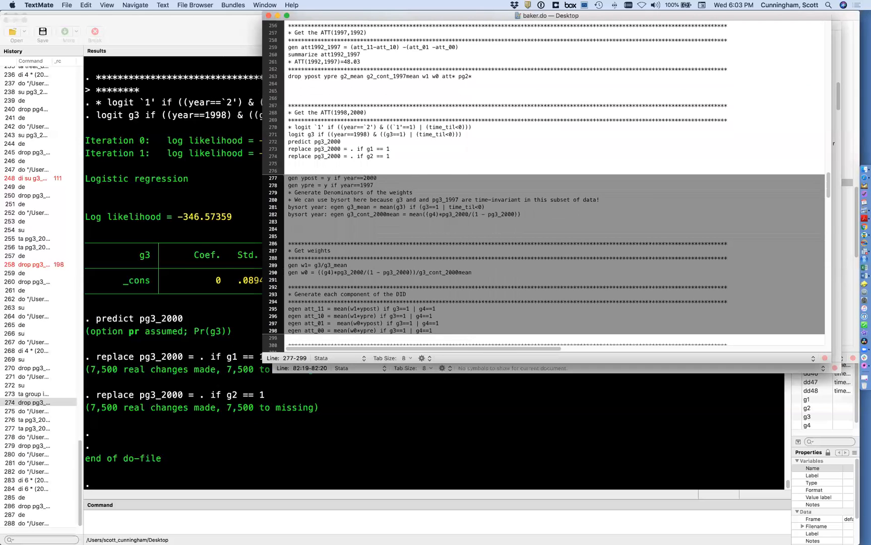
{"action": "key", "text": "shift+Down"}
{"action": "key", "text": "shift+Down"}
{"action": "key", "text": "shift+Down"}
{"action": "key", "text": "shift+Down"}
{"action": "key", "text": "shift+Down"}
{"action": "key", "text": "shift+Down"}
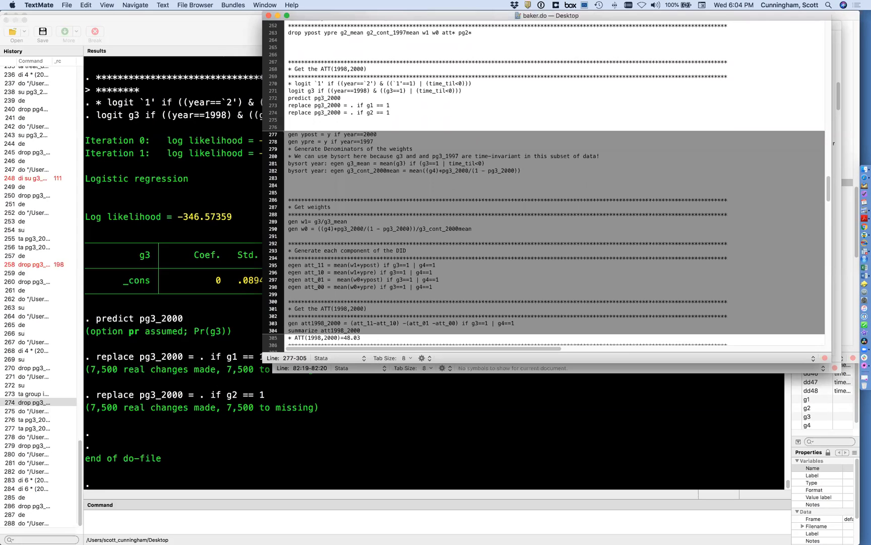
{"action": "key", "text": "super+shift+d"}
Update the result comment below the att1998_2000 summary to ATT(1998,2000)=18.0151 and save baker.do.
{"action": "key", "text": "shift+Left"}
{"action": "key", "text": "shift+Left"}
{"action": "key", "text": "shift+Left"}
{"action": "key", "text": "shift+Left"}
{"action": "key", "text": "shift+Left"}
{"action": "type", "text": "18"}
{"action": "key", "text": "BackSpace"}
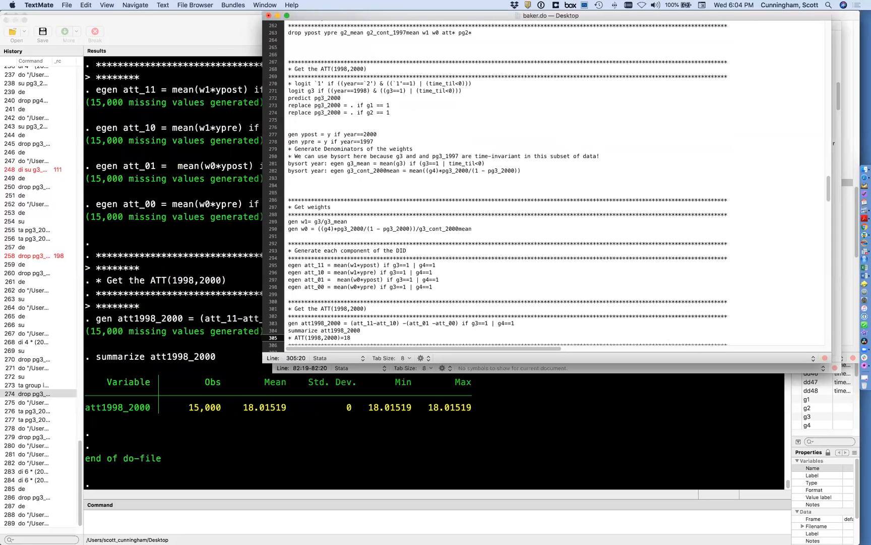
{"action": "type", "text": ".015"}
{"action": "type", "text": "1"}
{"action": "key", "text": "super+s"}
Switch to Stata and display the results of 4 * (2000 - 1998 + 1) and 6 * (2000 - 1998 + 1).
{"action": "key", "text": "super+Tab"}
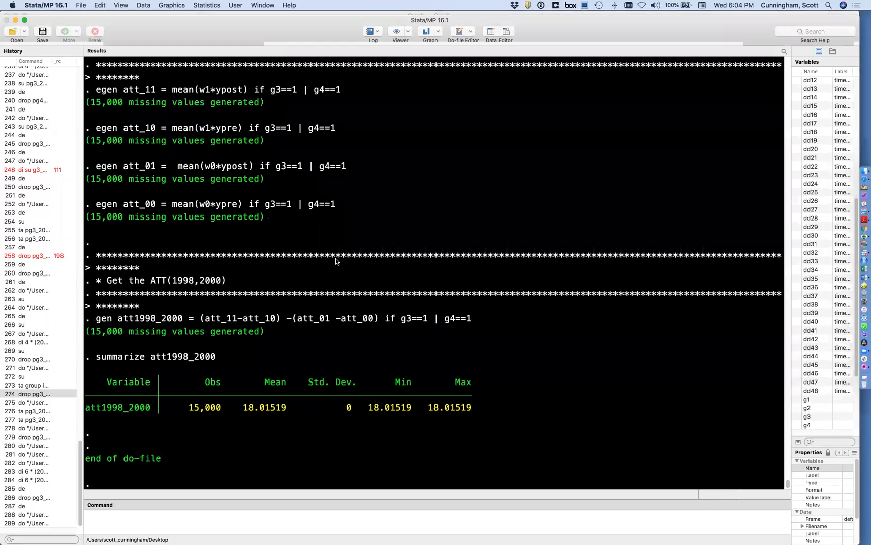
{"action": "type", "text": "di "}
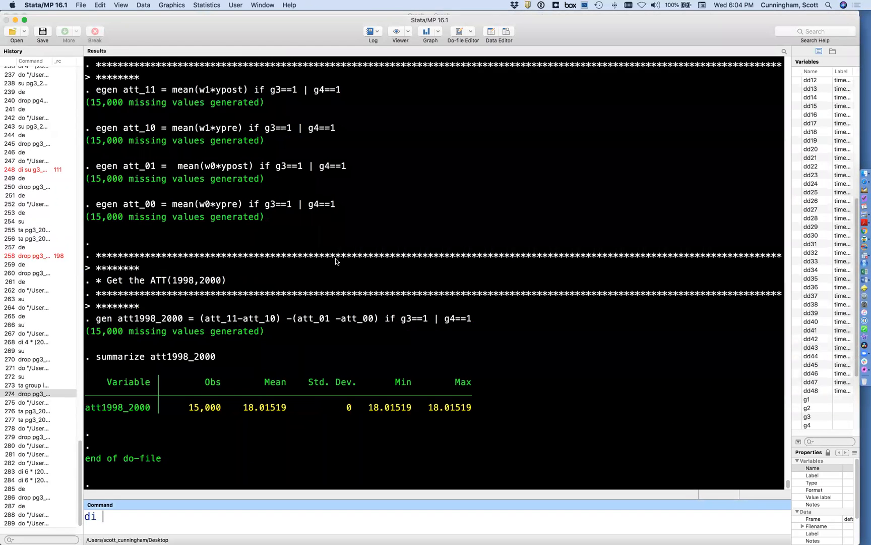
{"action": "type", "text": "4 * (2000 - 1998 + 1)"}
{"action": "key", "text": "Return"}
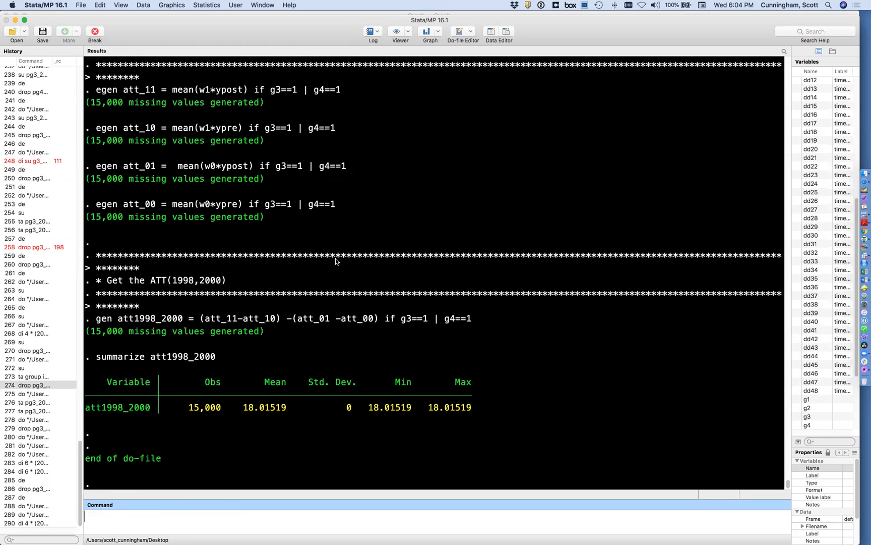
{"action": "type", "text": "di 6 *"}
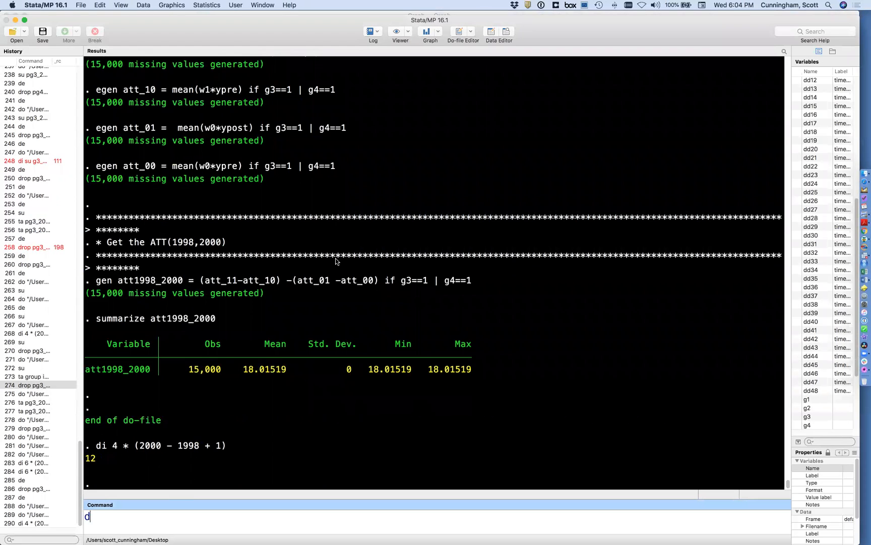
{"action": "type", "text": " (2000 - 1998 + 1)"}
{"action": "key", "text": "Return"}
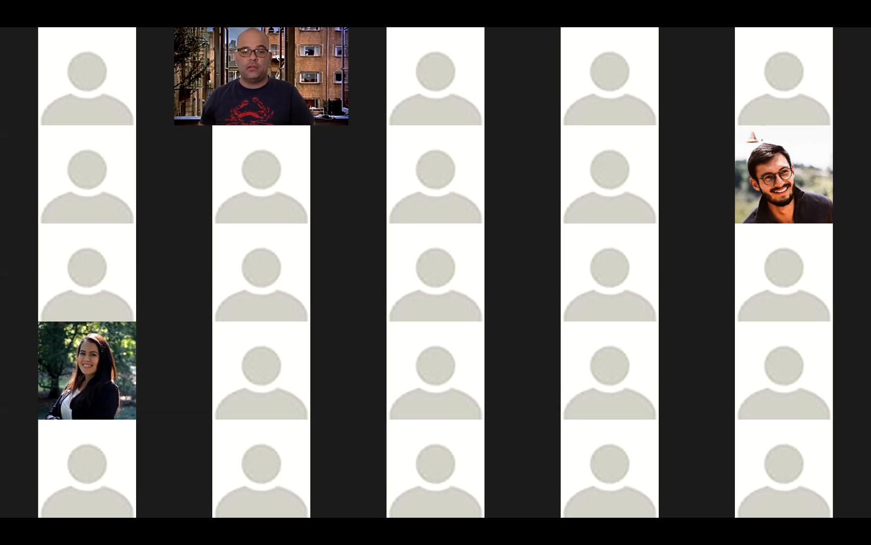
Return to baker.do in TextMate and highlight the mean 4 in the te4 line of the data generating process.
{"action": "key", "text": "super+Tab"}
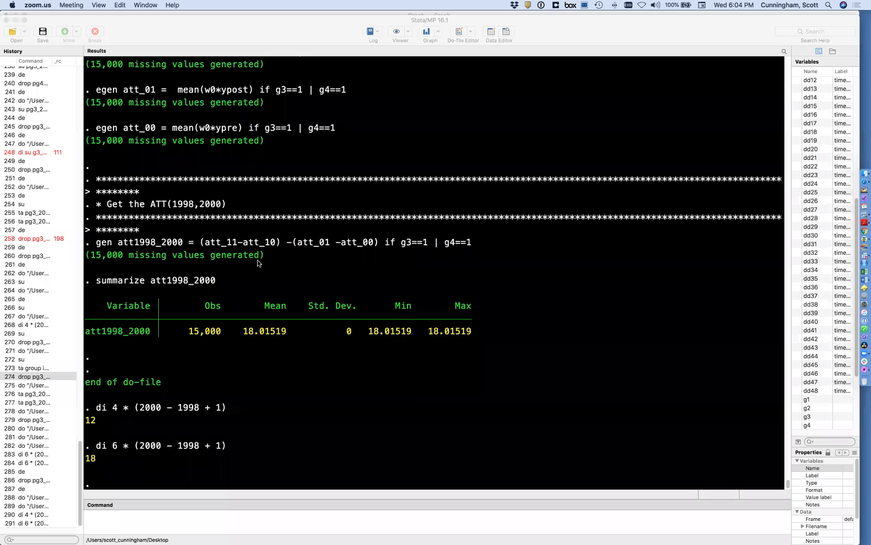
{"action": "key", "text": "super+Tab"}
{"action": "key", "text": "Tab"}
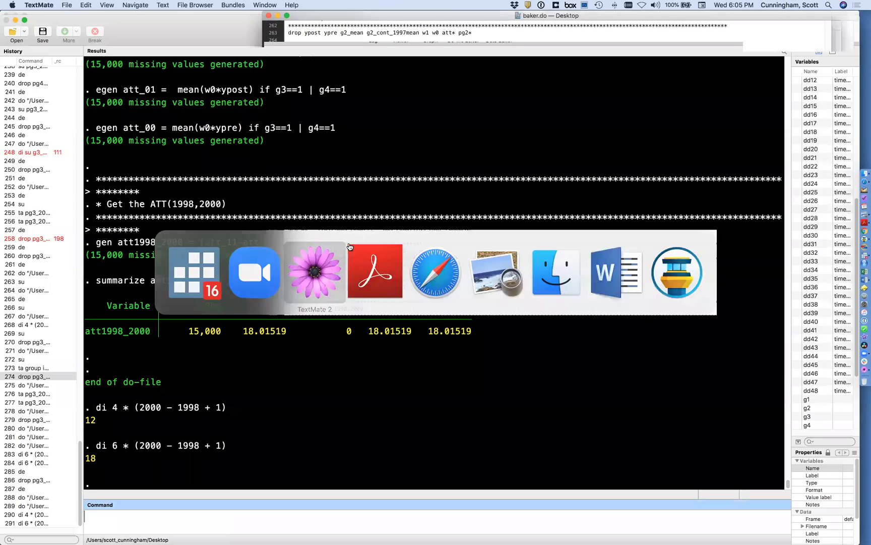
{"action": "scroll", "coordinate": [422, 212], "scroll_direction": "up", "scroll_amount": 20}
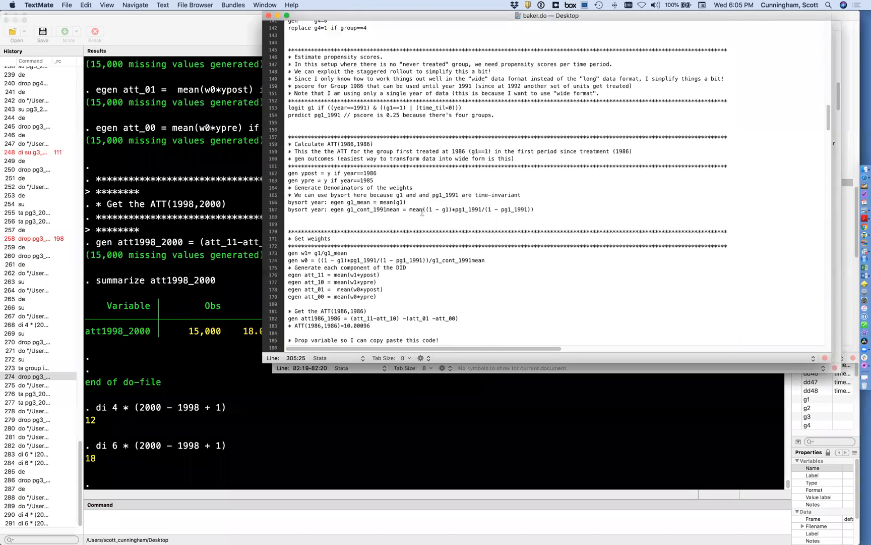
{"action": "scroll", "coordinate": [422, 211], "scroll_direction": "down", "scroll_amount": 5}
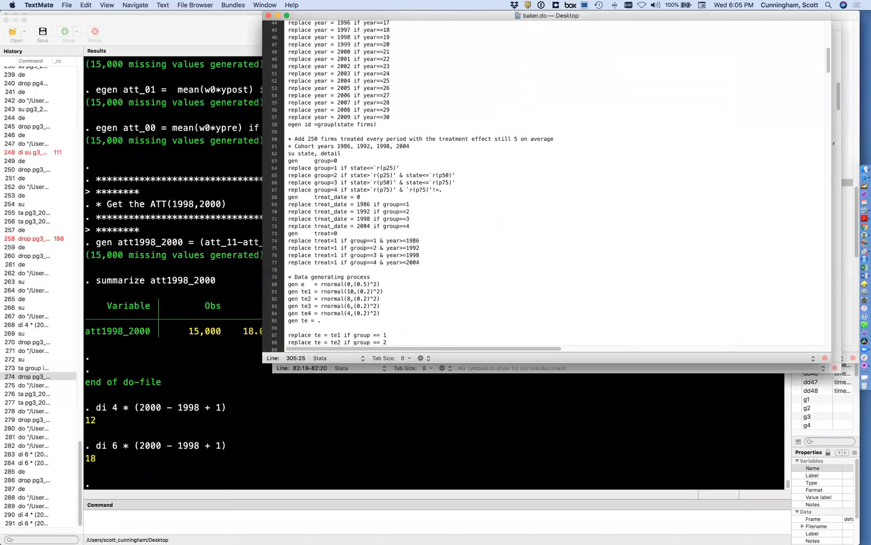
{"action": "double_click", "coordinate": [348, 314]}
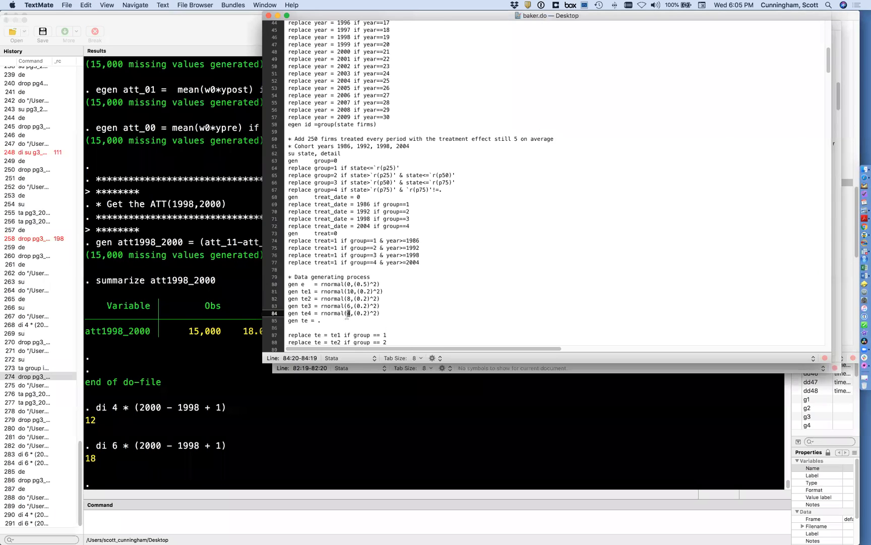
Switch to Stata, tabulate treat_date if g4, and display the result of 4 * (2008 - 2004 + 1).
{"action": "left_click", "coordinate": [202, 296]}
{"action": "type", "text": "di"}
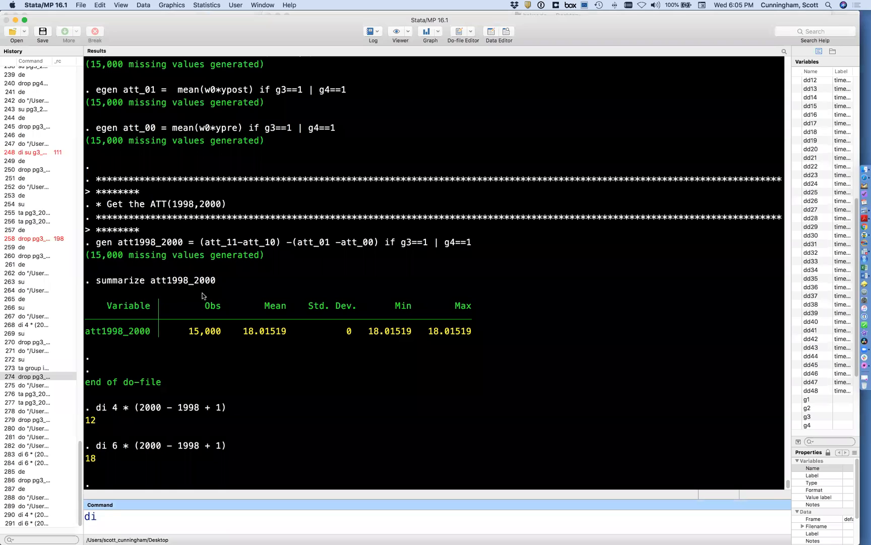
{"action": "key", "text": "BackSpace"}
{"action": "key", "text": "BackSpace"}
{"action": "key", "text": "BackSpace"}
{"action": "type", "text": "ta treat_date if g4"}
{"action": "key", "text": "Return"}
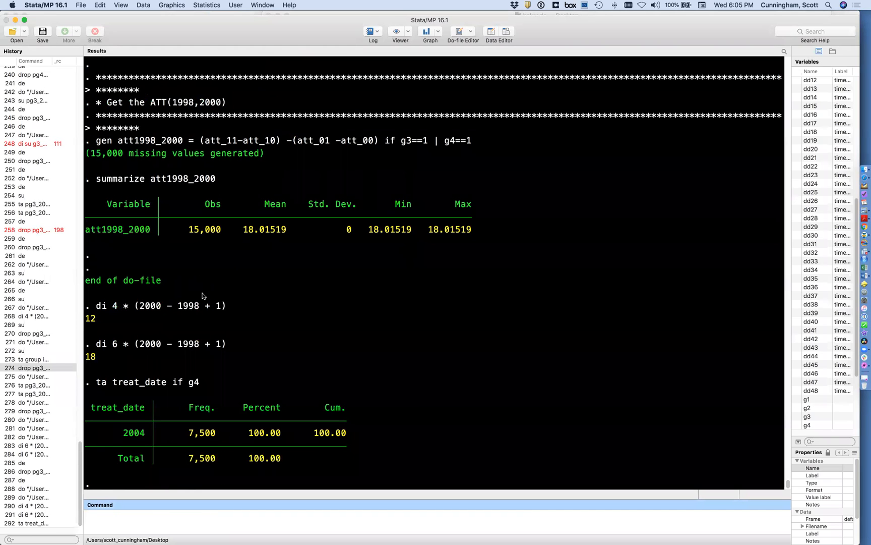
{"action": "type", "text": "di 4 * (2008 - 2004 + 1)"}
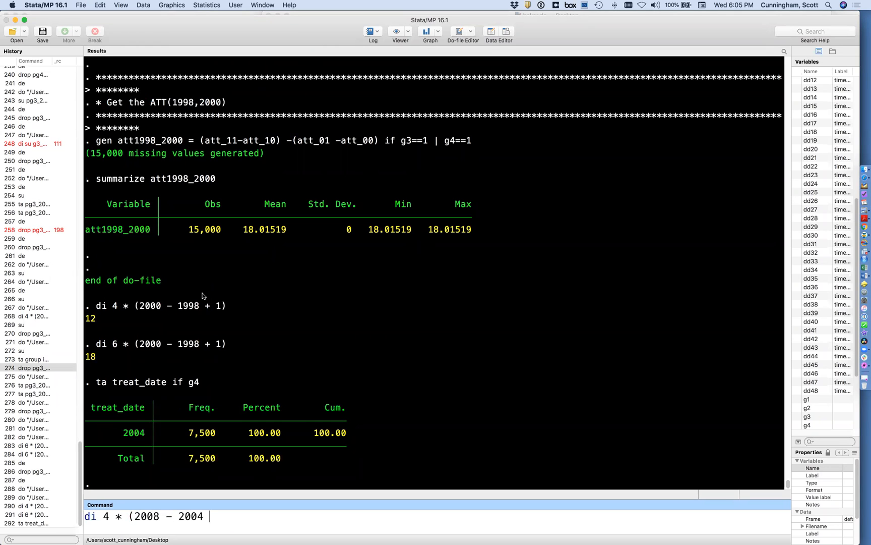
{"action": "key", "text": "Return"}
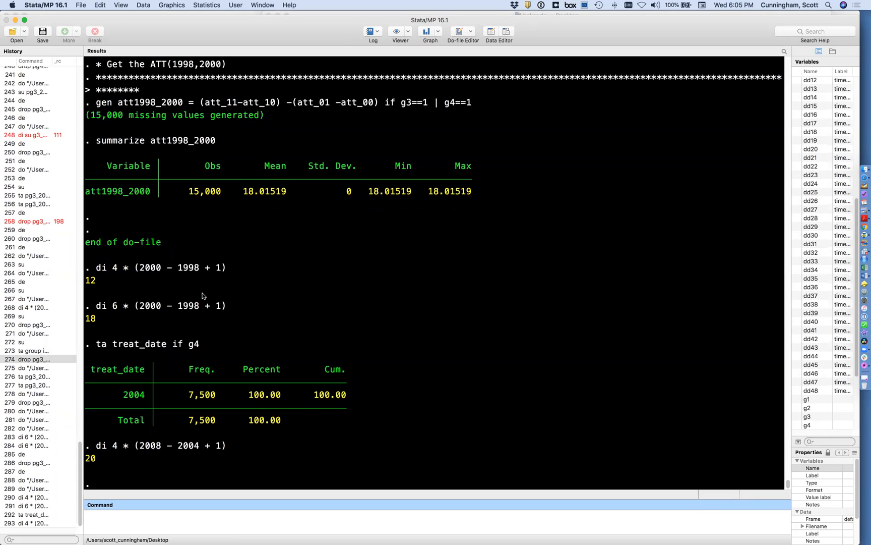
Copy the logit template comment and g2 logit line from the ATT(1992,1997) section of baker.do and try to display them as text in Stata.
{"action": "key", "text": "super+Tab"}
{"action": "scroll", "coordinate": [431, 223], "scroll_direction": "down", "scroll_amount": 5}
{"action": "scroll", "coordinate": [431, 223], "scroll_direction": "down", "scroll_amount": 15}
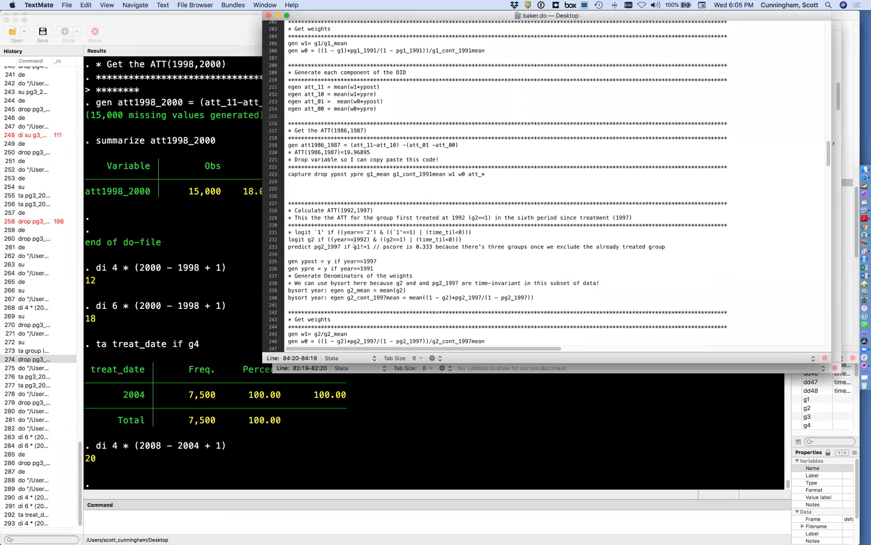
{"action": "left_click_drag", "start_coordinate": [289, 246], "coordinate": [286, 232]}
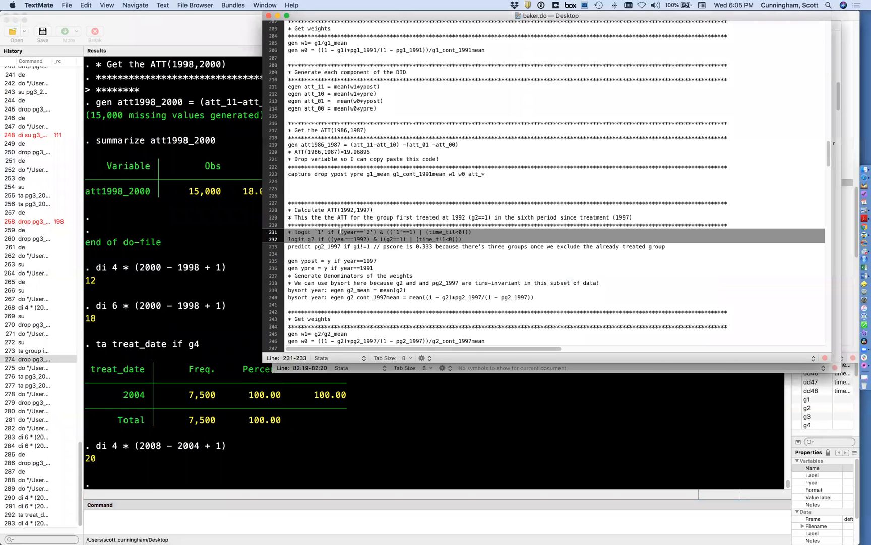
{"action": "left_click", "coordinate": [97, 369]}
{"action": "left_click", "coordinate": [181, 514]}
{"action": "type", "text": "di \""}
{"action": "type", "text": "* logit `1' if ((year==`2') & (`1'==1)) | (time_til<0)) logit g2 if ((year==1992) & ((g2==1)) | (time_til<0))"}
{"action": "key", "text": "Return"}
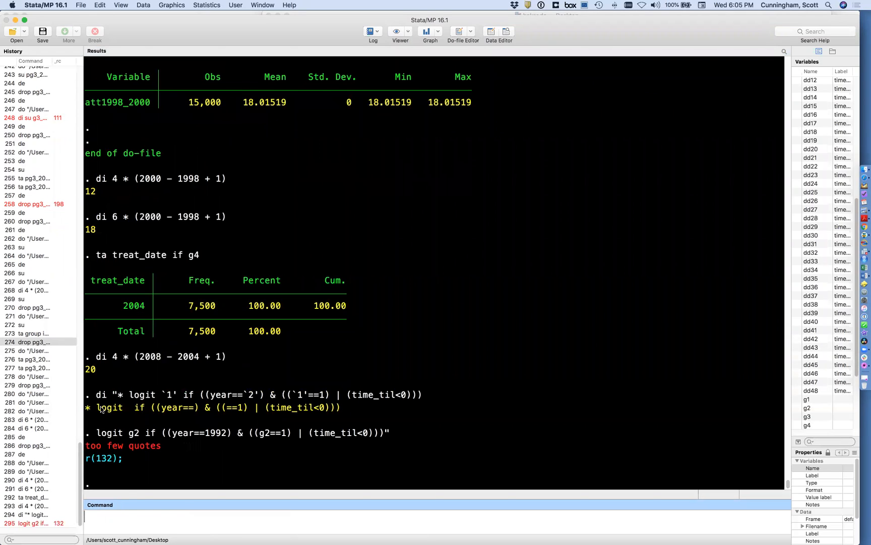
Try to run logit g4 if ((year==2004) & ((g4==1 | (time_til<0)) in Stata.
{"action": "type", "text": "logit g4 if ((year==20"}
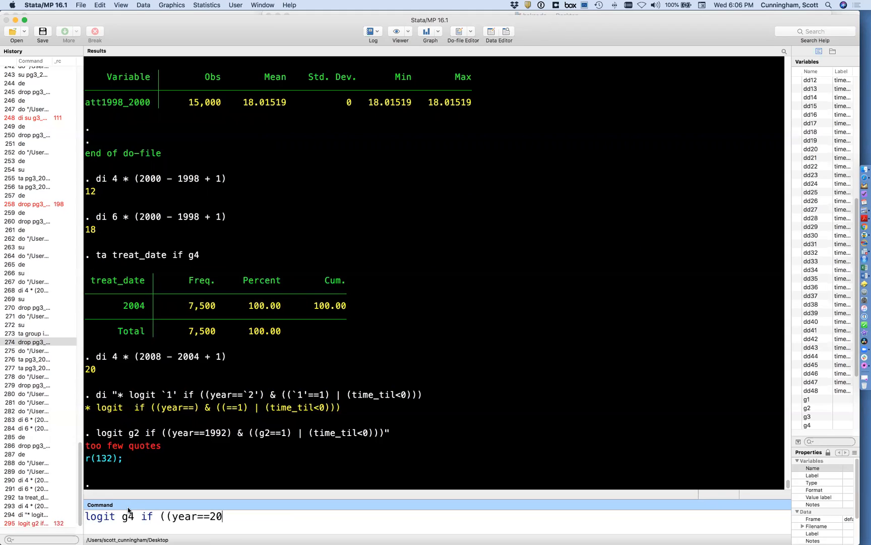
{"action": "type", "text": "04) & ((g4==1 | (time_til<0"}
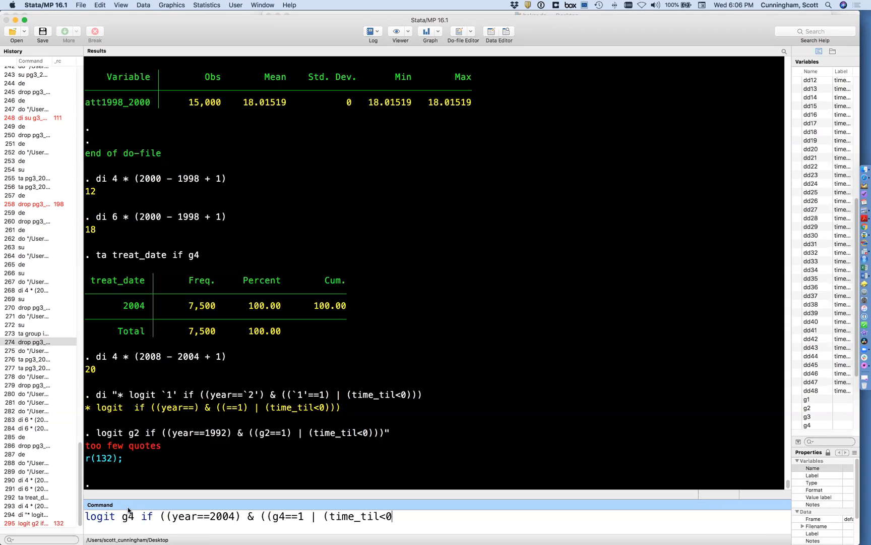
{"action": "type", "text": "))"}
{"action": "key", "text": "Return"}
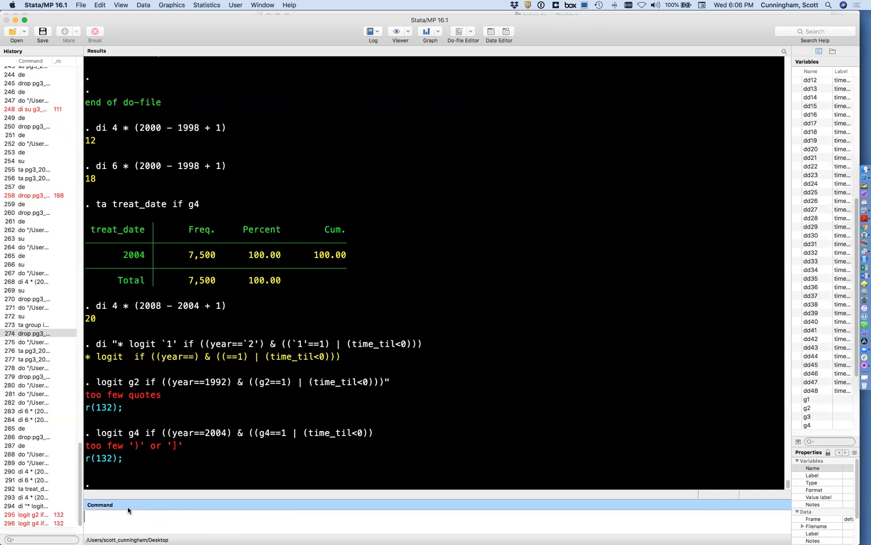
Copy the g2 logit line from baker.do into Stata and run it as logit g4 if ((year==2004) & ((g4==1) | (time_til<0))).
{"action": "key", "text": "super+Tab"}
{"action": "triple_click", "coordinate": [318, 239]}
{"action": "key", "text": "super+c"}
{"action": "key", "text": "super+Tab"}
{"action": "key", "text": "super+v"}
{"action": "double_click", "coordinate": [130, 515]}
{"action": "type", "text": "g4"}
{"action": "double_click", "coordinate": [129, 514]}
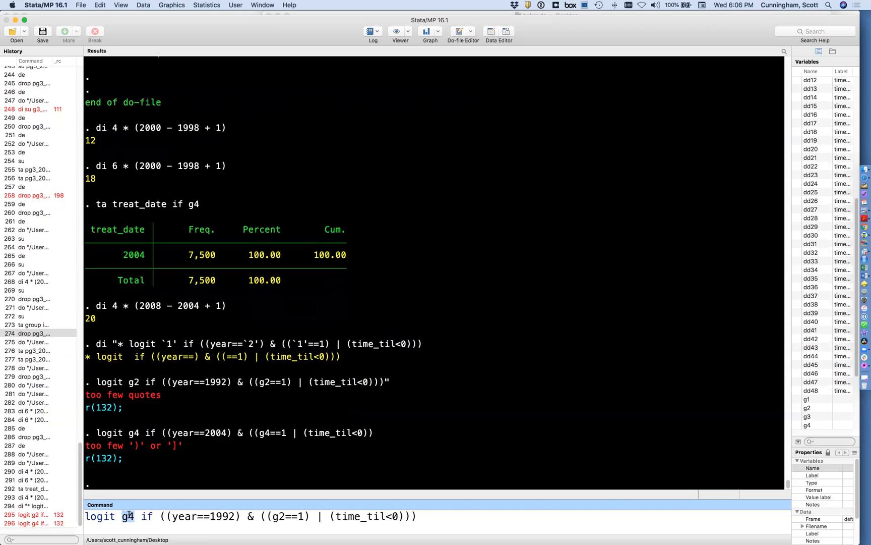
{"action": "double_click", "coordinate": [279, 515]}
{"action": "type", "text": "g4"}
{"action": "double_click", "coordinate": [217, 515]}
{"action": "type", "text": "2004"}
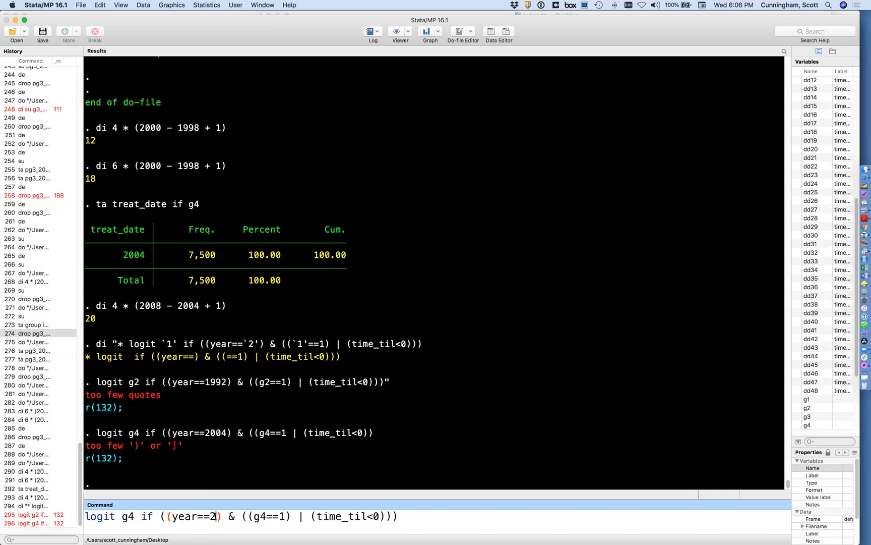
{"action": "key", "text": "Return"}
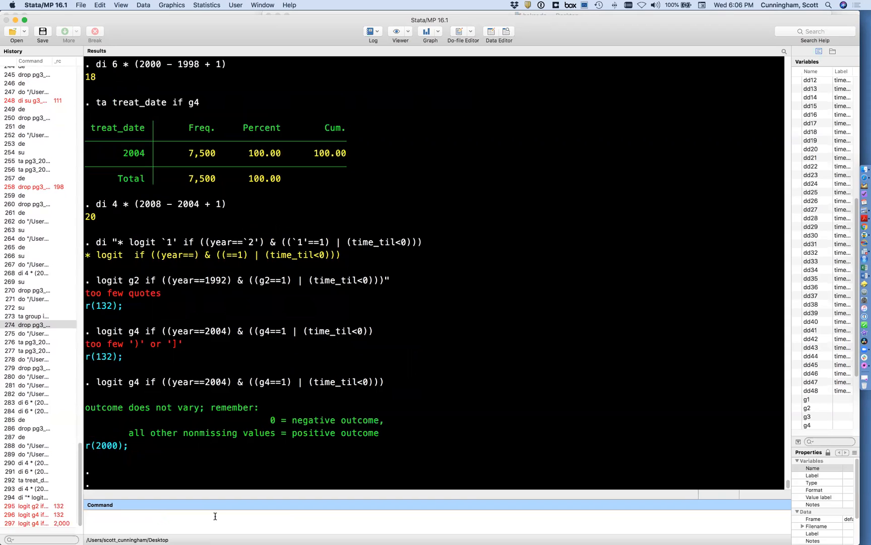
Run the copied g2 logit for 1992 as written in Stata, then rerun the g4 logit for 2004.
{"action": "type", "text": "g4"}
{"action": "key", "text": "BackSpace"}
{"action": "key", "text": "BackSpace"}
{"action": "key", "text": "super+Tab"}
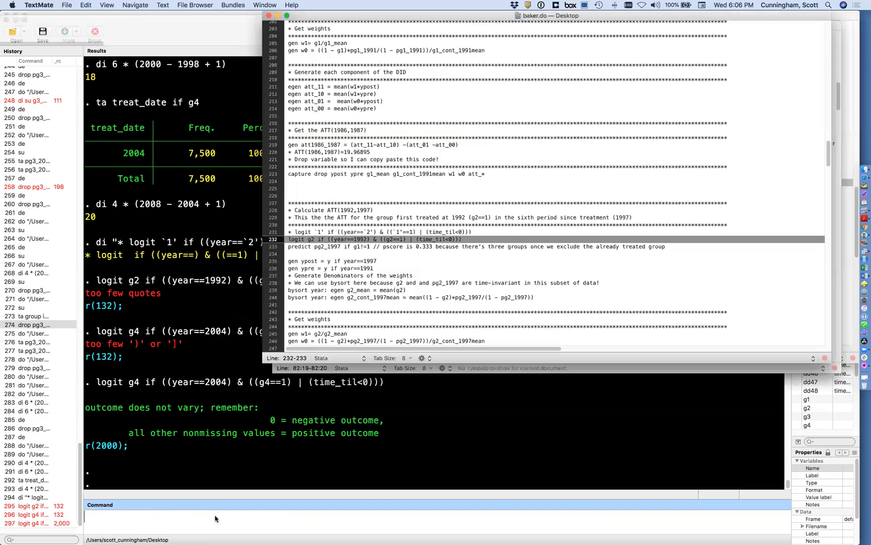
{"action": "key", "text": "super+Tab"}
{"action": "key", "text": "super+v"}
{"action": "key", "text": "Return"}
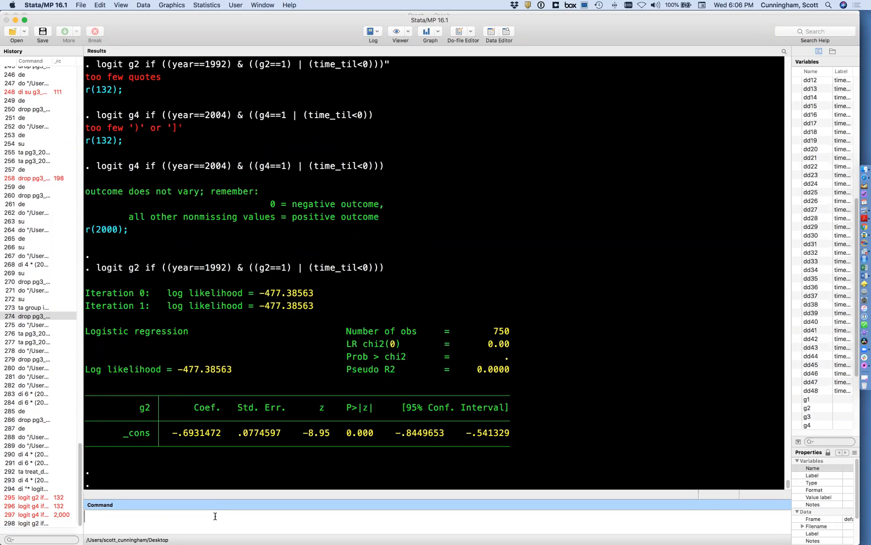
{"action": "left_click", "coordinate": [29, 514]}
{"action": "key", "text": "Return"}
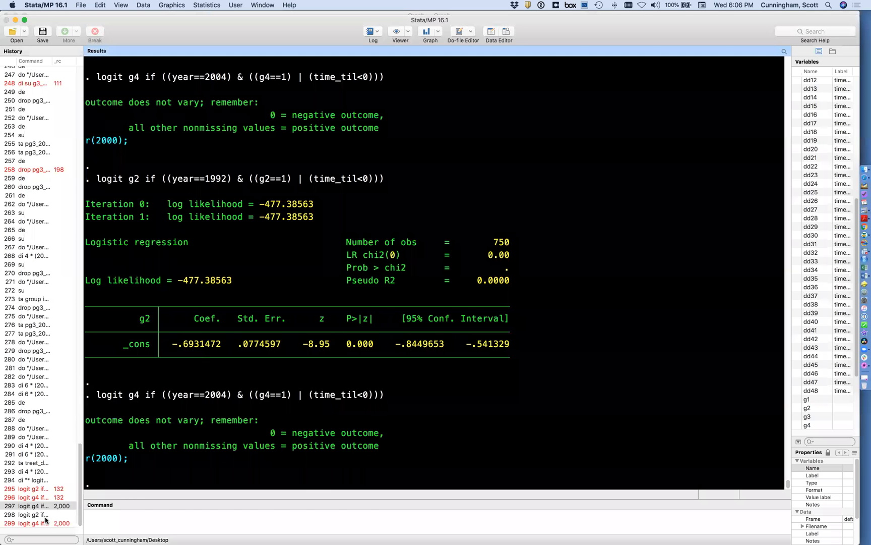
Reuse the g4 logit's condition to run summarize group if ((year==2004) & ((g4==1) | (time_til<0))).
{"action": "left_click", "coordinate": [45, 523]}
{"action": "double_click", "coordinate": [95, 516]}
{"action": "type", "text": "summarize g4 if ((year==2004) & ((g4==1) | (time_til<0"}
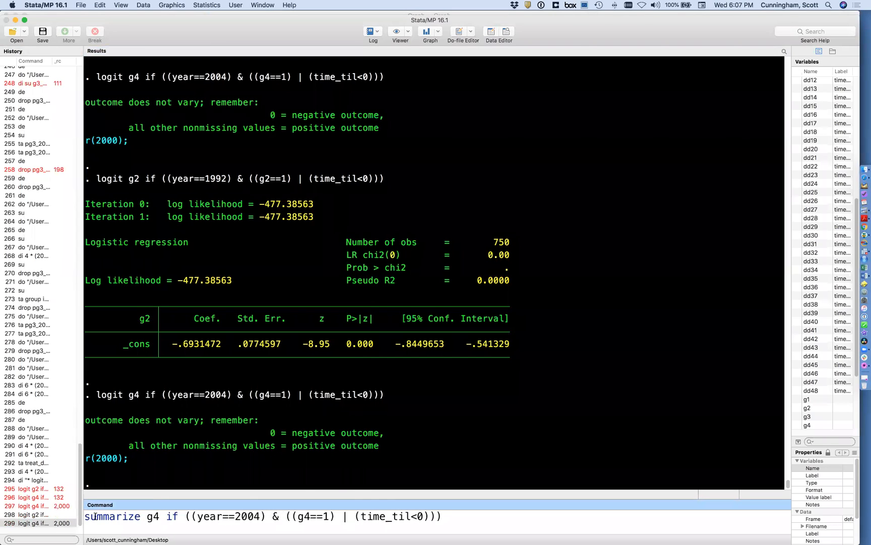
{"action": "key", "text": "shift+Right"}
{"action": "key", "text": "shift+Right"}
{"action": "key", "text": "shift+Right"}
{"action": "key", "text": "BackSpace"}
{"action": "type", "text": "group"}
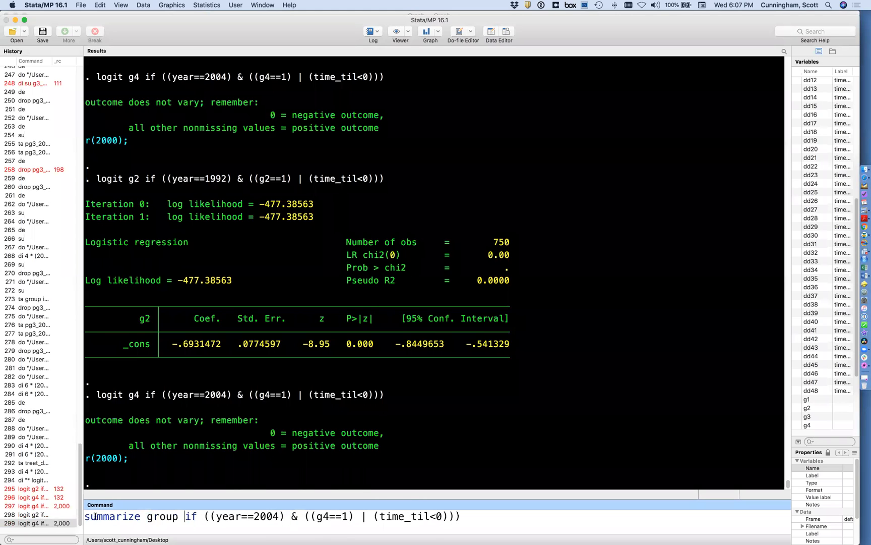
{"action": "key", "text": "Return"}
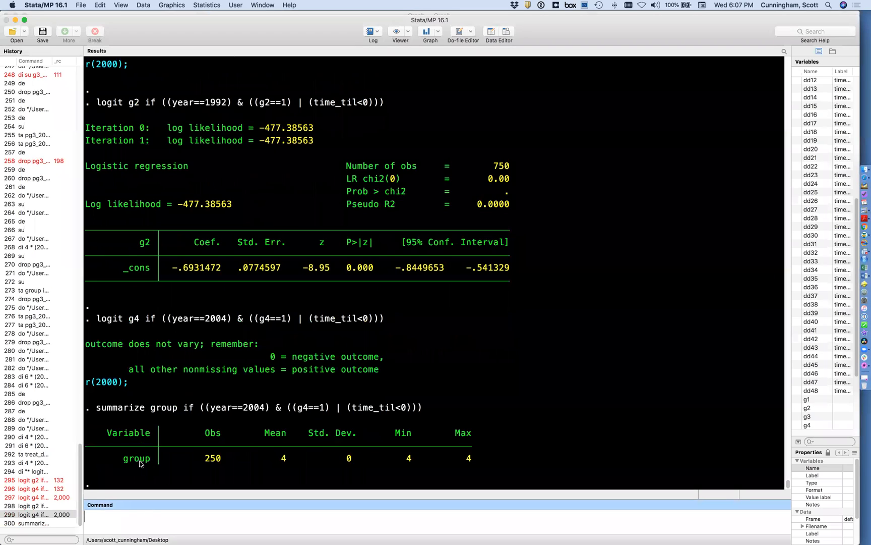
Reuse the copied g2 logit's condition to run tab group if ((year==1992) & ((g2==1) | (time_til<0))).
{"action": "type", "text": "ta group"}
{"action": "key", "text": "super+a"}
{"action": "key", "text": "super+v"}
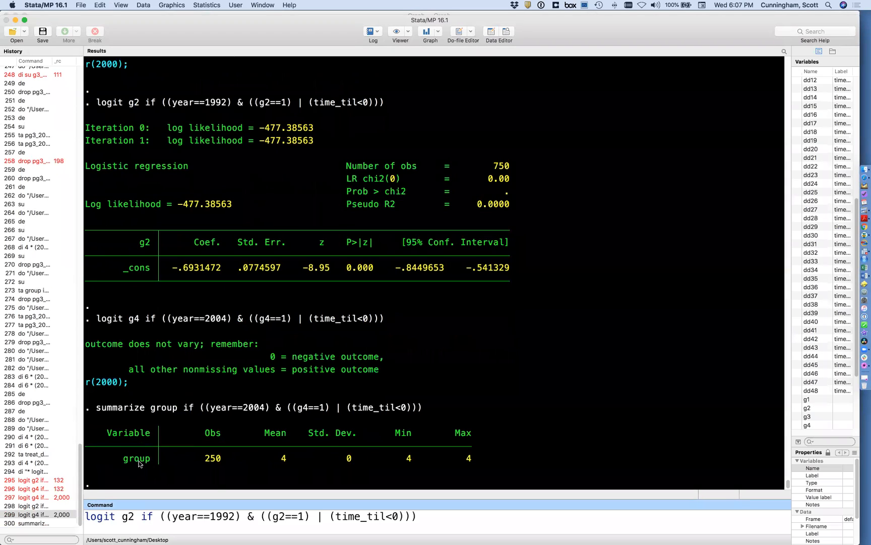
{"action": "key", "text": "Up"}
{"action": "key", "text": "shift+Right"}
{"action": "key", "text": "shift+Right"}
{"action": "key", "text": "shift+Right"}
{"action": "key", "text": "shift+Right"}
{"action": "key", "text": "shift+Right"}
{"action": "key", "text": "shift+Right"}
{"action": "key", "text": "shift+Right"}
{"action": "key", "text": "shift+Right"}
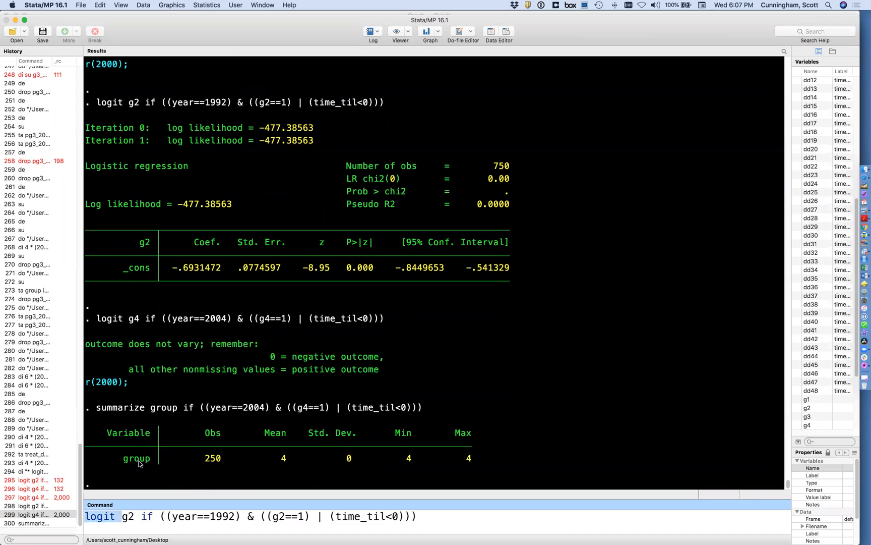
{"action": "type", "text": "tab group"}
{"action": "key", "text": "Return"}
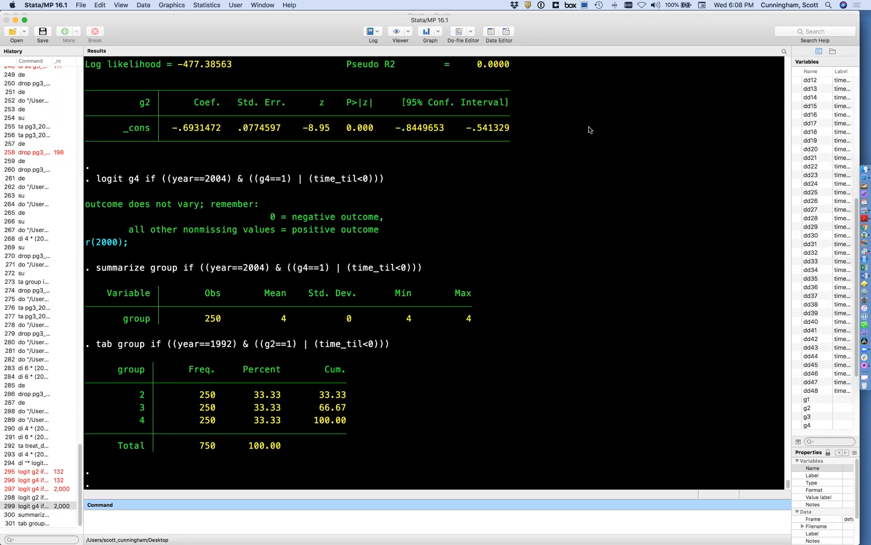
Tabulate time_til for observations where year == 2004.
{"action": "type", "text": "ta time_til if g4==1"}
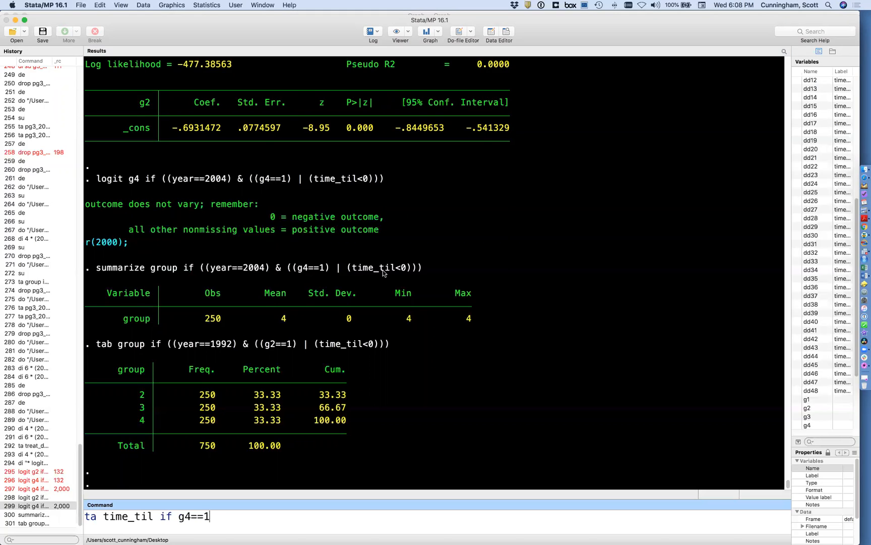
{"action": "key", "text": "BackSpace"}
{"action": "key", "text": "BackSpace"}
{"action": "key", "text": "BackSpace"}
{"action": "key", "text": "BackSpace"}
{"action": "key", "text": "BackSpace"}
{"action": "type", "text": "year == 2004"}
{"action": "key", "text": "Return"}
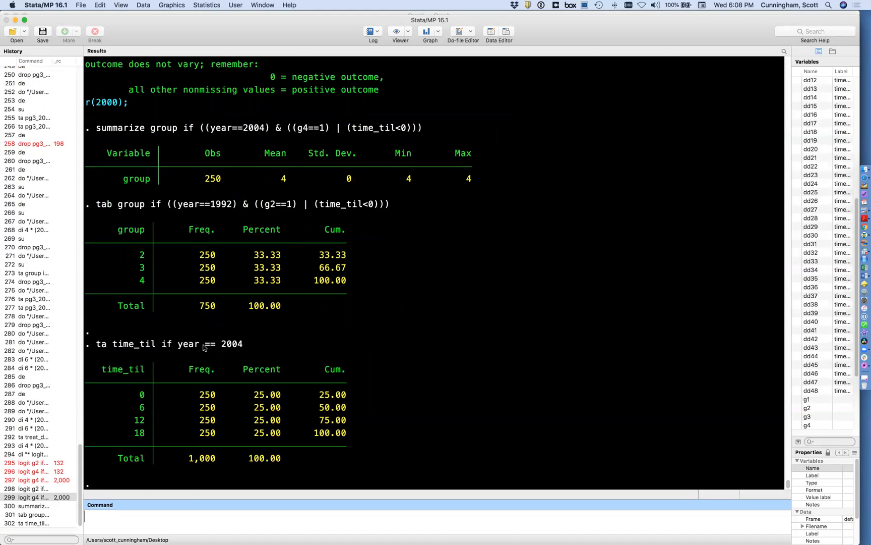
Highlight the time_til rows for 2004 and compare them with the (time_til<0) condition in the summarize command.
{"action": "left_click_drag", "start_coordinate": [136, 391], "coordinate": [374, 429]}
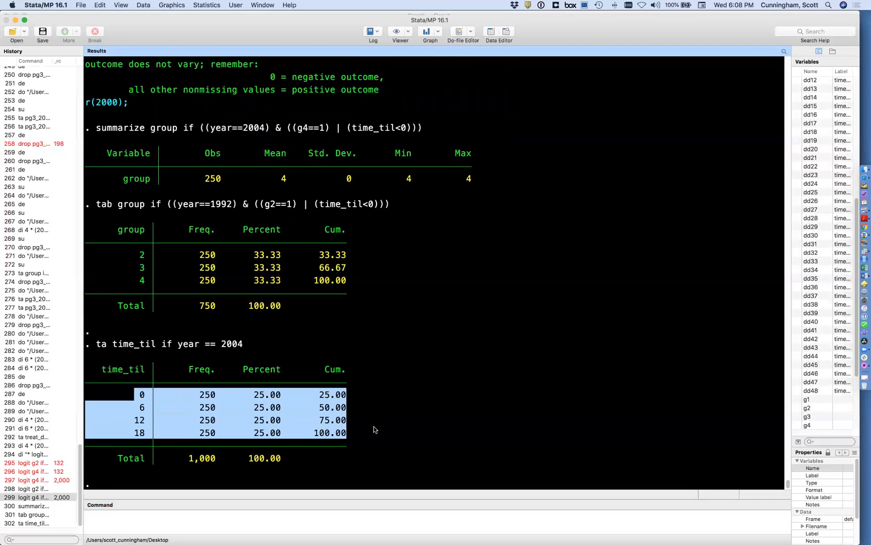
{"action": "left_click", "coordinate": [344, 200]}
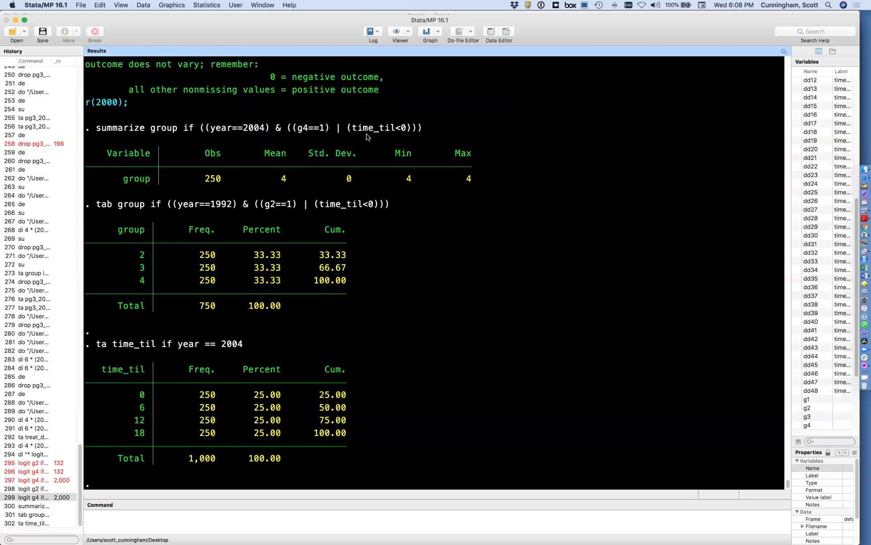
{"action": "left_click_drag", "start_coordinate": [347, 128], "coordinate": [412, 129]}
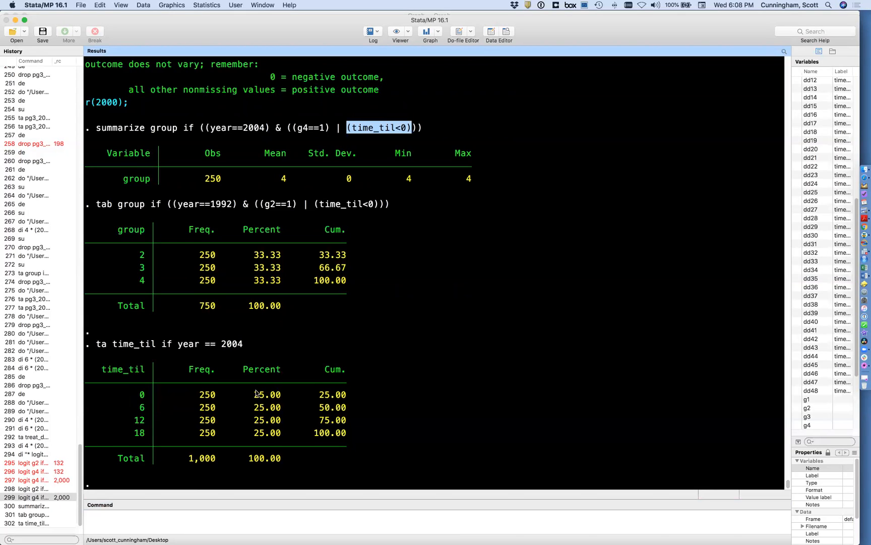
{"action": "left_click_drag", "start_coordinate": [125, 391], "coordinate": [404, 434]}
{"action": "left_click", "coordinate": [404, 433]}
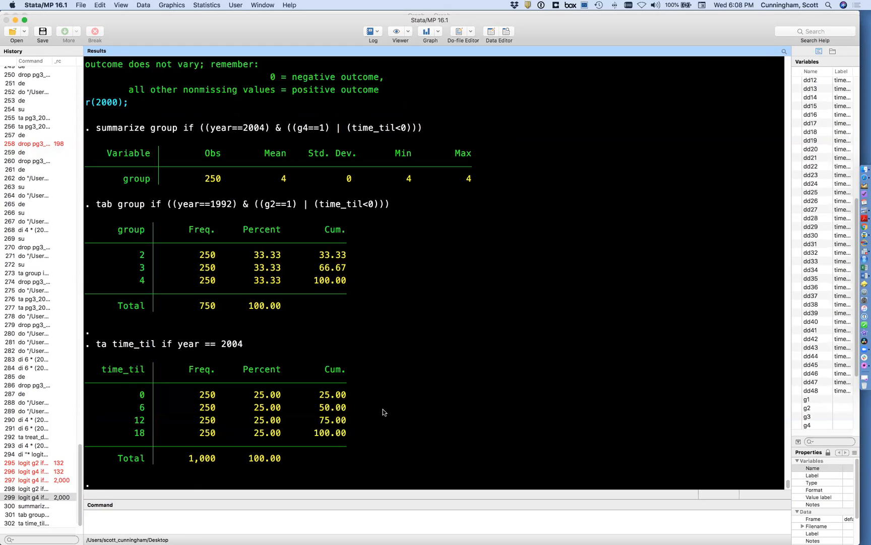
Rerun the time_til tabulation with year == 2000 and highlight the row for time_til -4.
{"action": "left_click", "coordinate": [43, 523]}
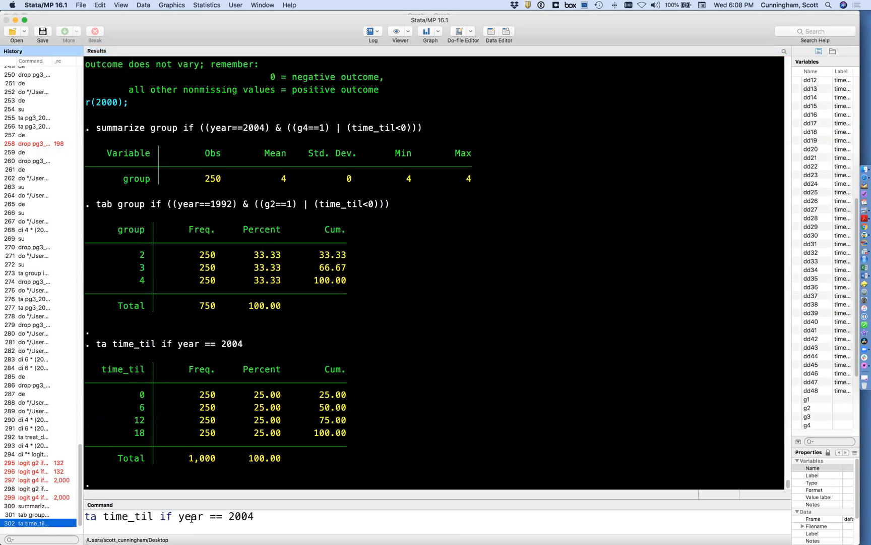
{"action": "double_click", "coordinate": [240, 516]}
{"action": "type", "text": "2000"}
{"action": "key", "text": "Return"}
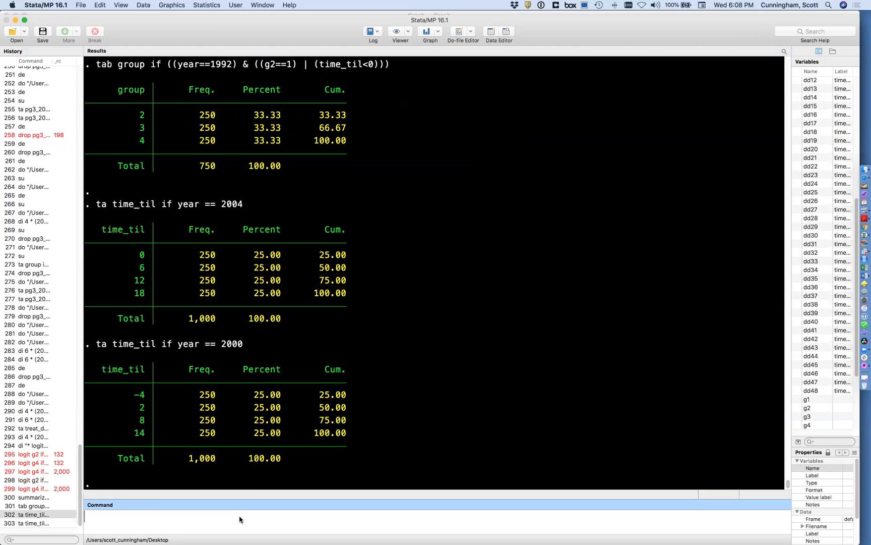
{"action": "left_click_drag", "start_coordinate": [135, 397], "coordinate": [344, 398]}
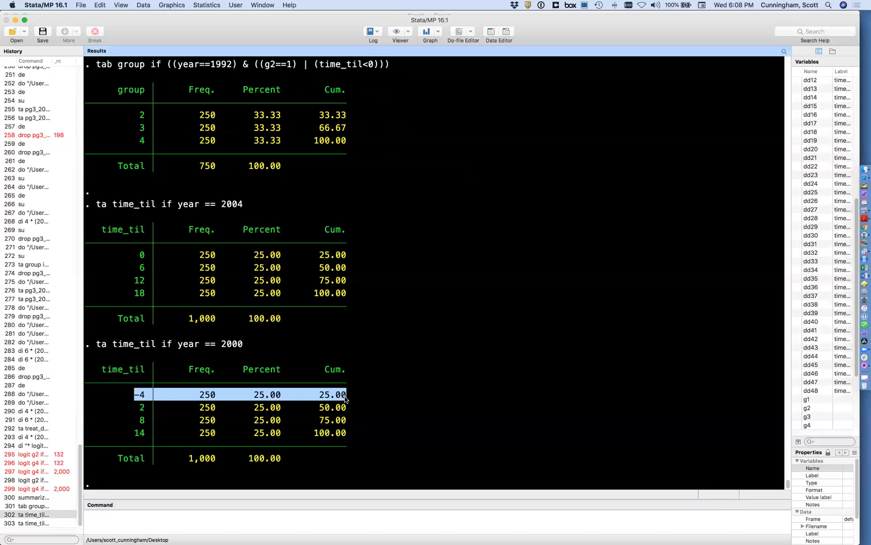
{"action": "left_click", "coordinate": [345, 399]}
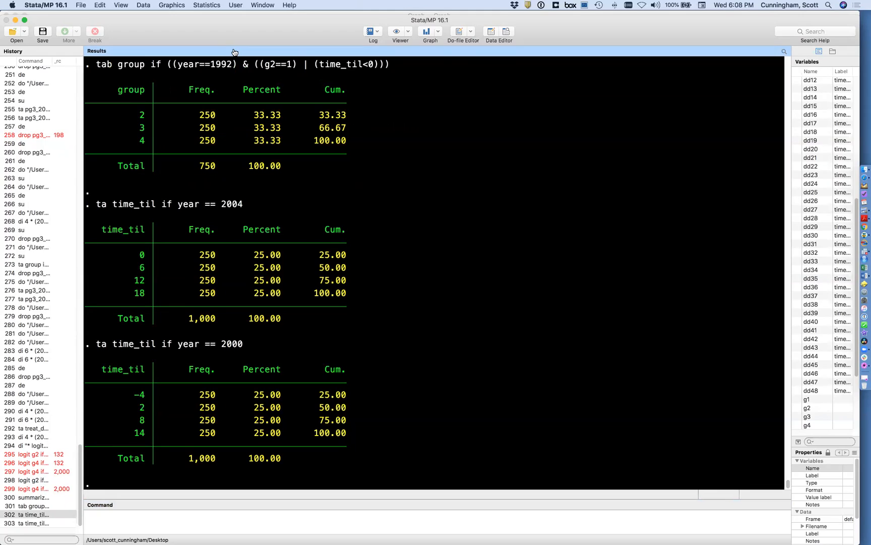
Switch to Acrobat Reader and show the Theorem 1 Estimator slide of difference in differences.pdf in full screen mode.
{"action": "key", "text": "super+Tab"}
{"action": "key", "text": "super+Tab"}
{"action": "key", "text": "super+Tab"}
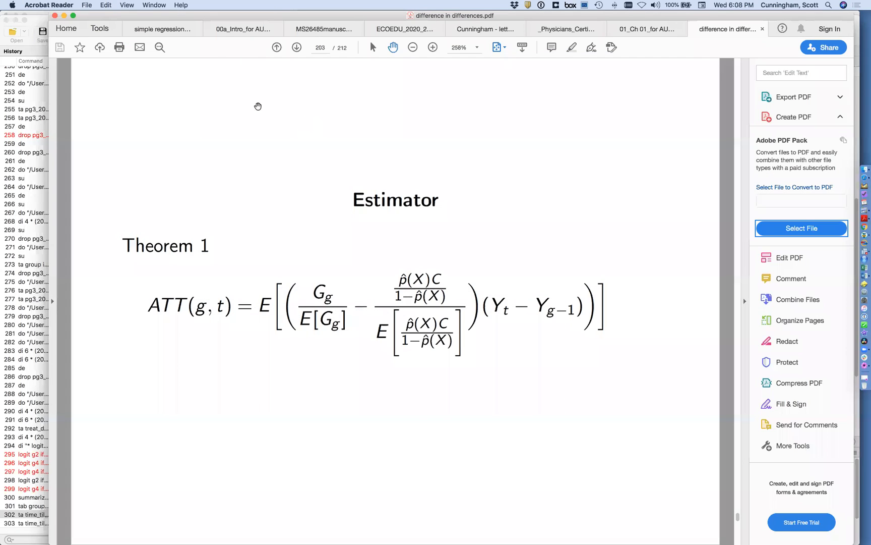
{"action": "left_click", "coordinate": [131, 4]}
{"action": "mouse_move", "coordinate": [146, 140]}
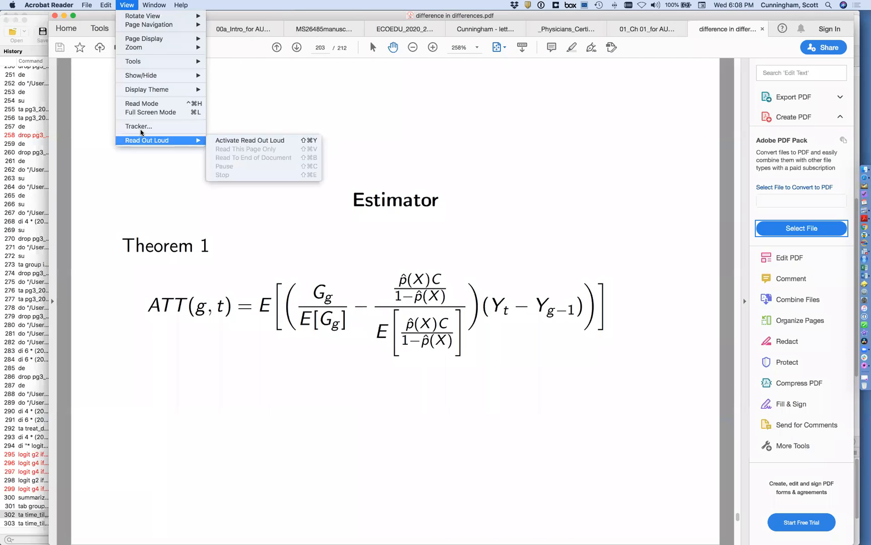
{"action": "left_click", "coordinate": [141, 113]}
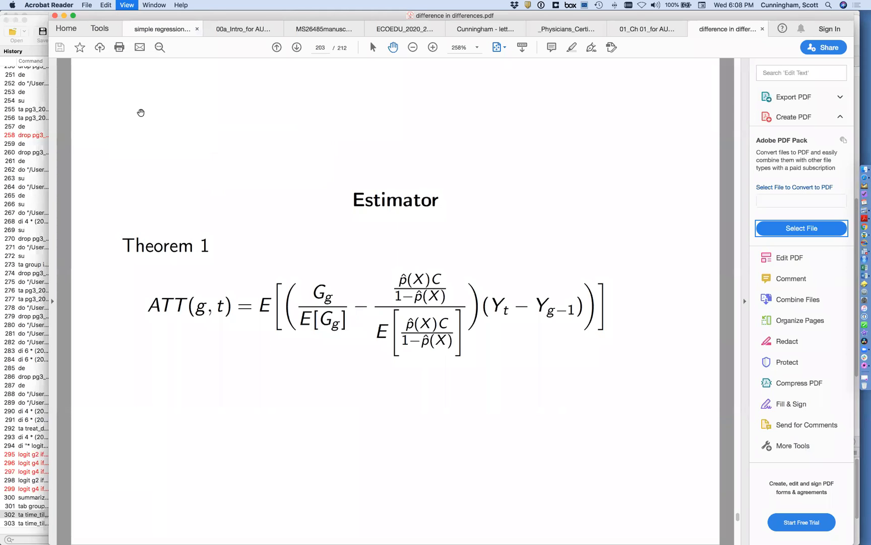